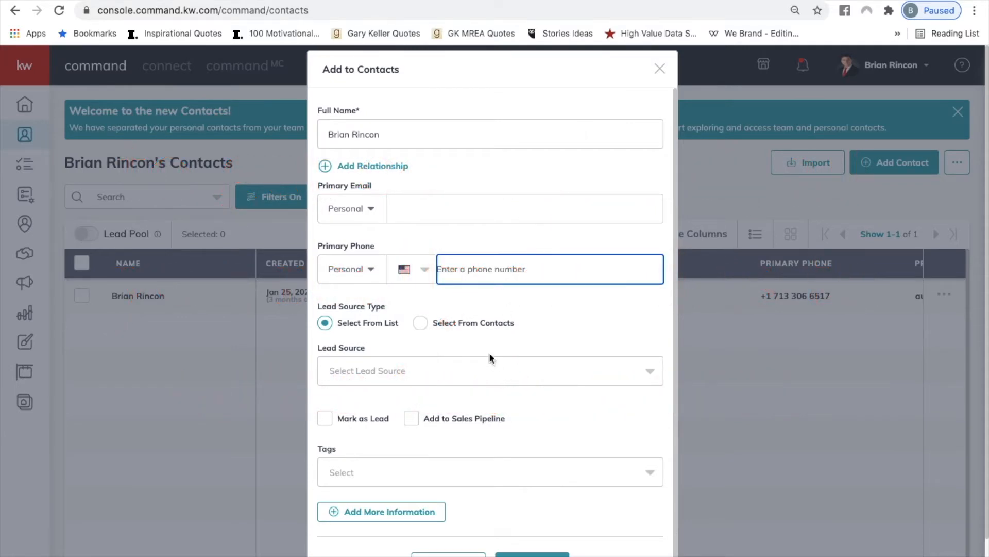
# Assign the existing Forever Client tag to the new contact
pyautogui.click(433, 472)
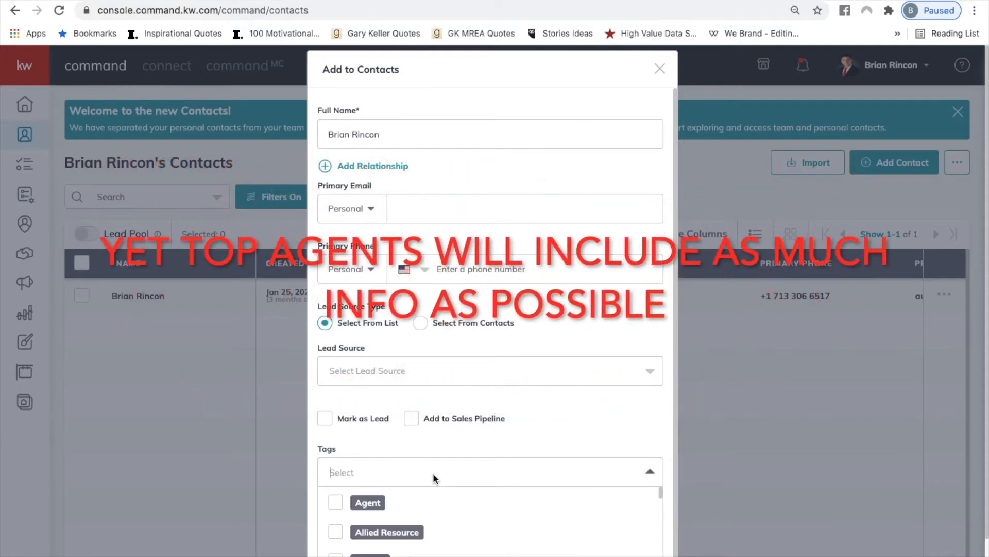
pyautogui.write('For')
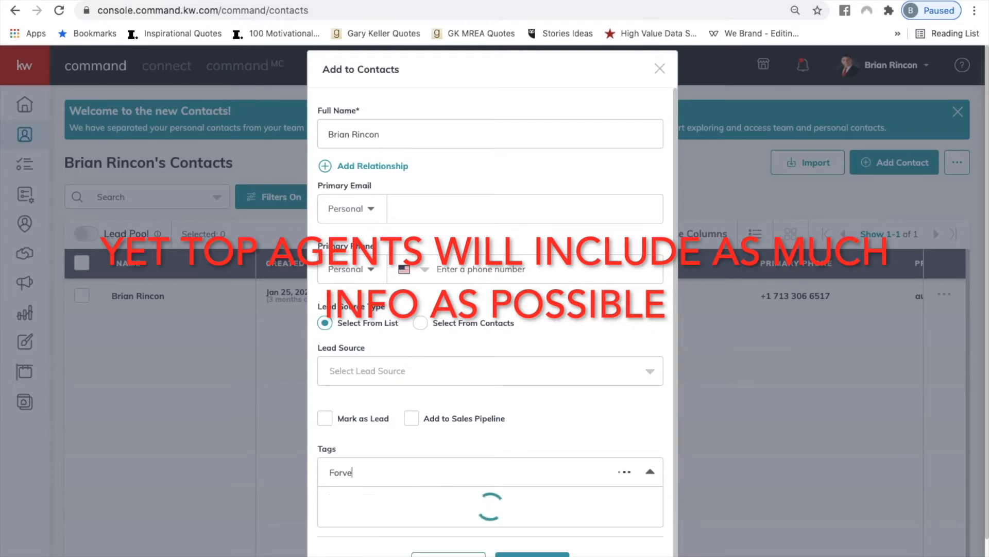
pyautogui.write('ever Client')
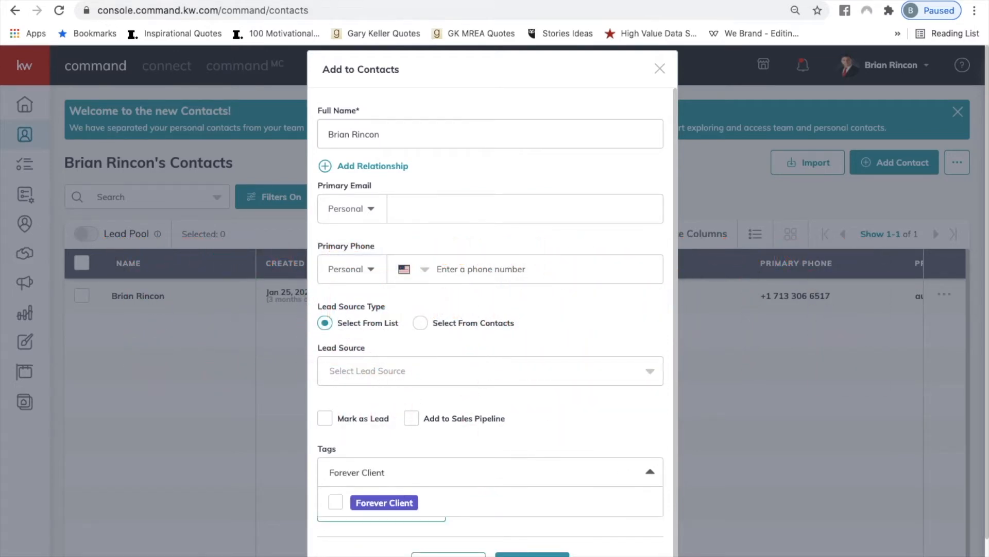
pyautogui.click(350, 502)
# Create a purple custom tag named Seller 2021 and add it to the new contact's tags
pyautogui.write('Seller')
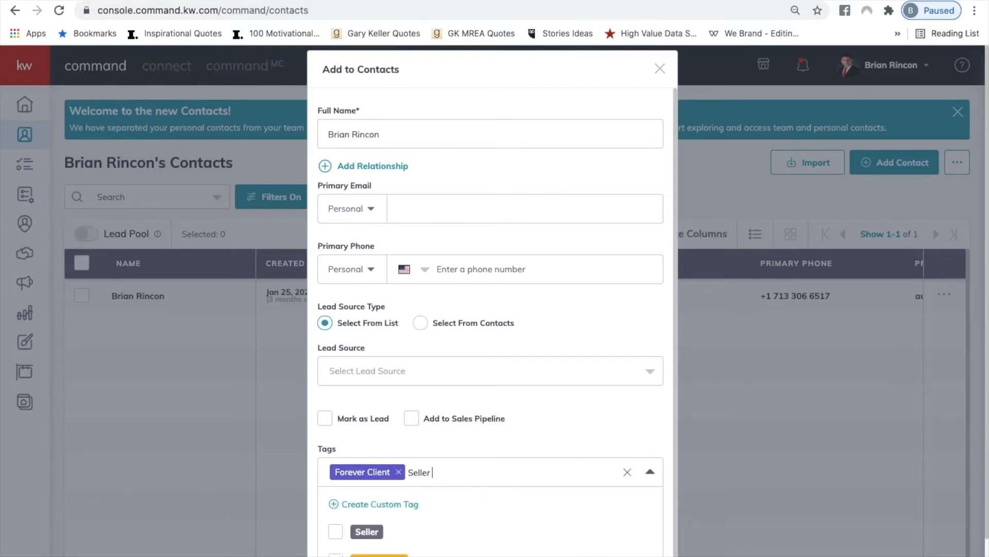
pyautogui.write(' 2020')
pyautogui.write('1')
pyautogui.click(402, 503)
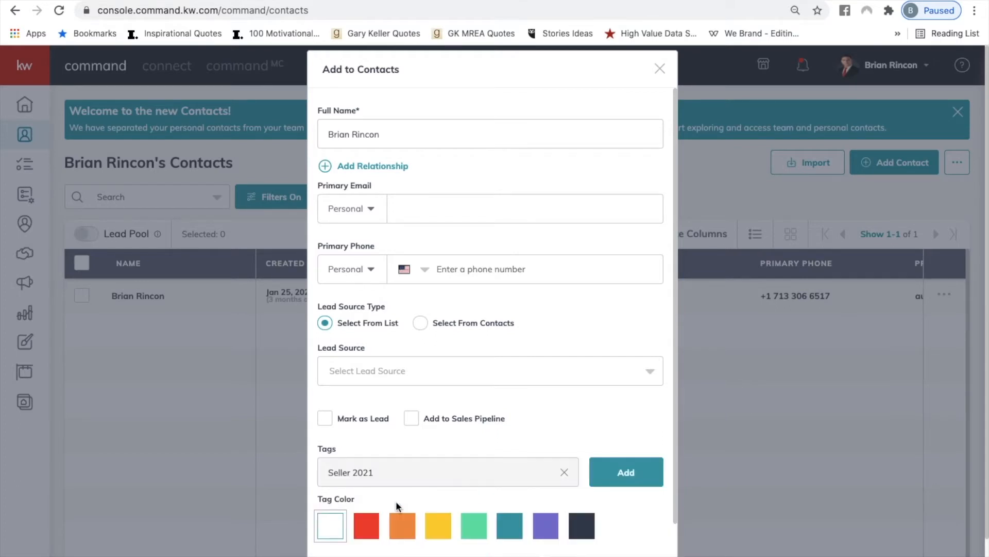
pyautogui.click(545, 524)
pyautogui.click(630, 479)
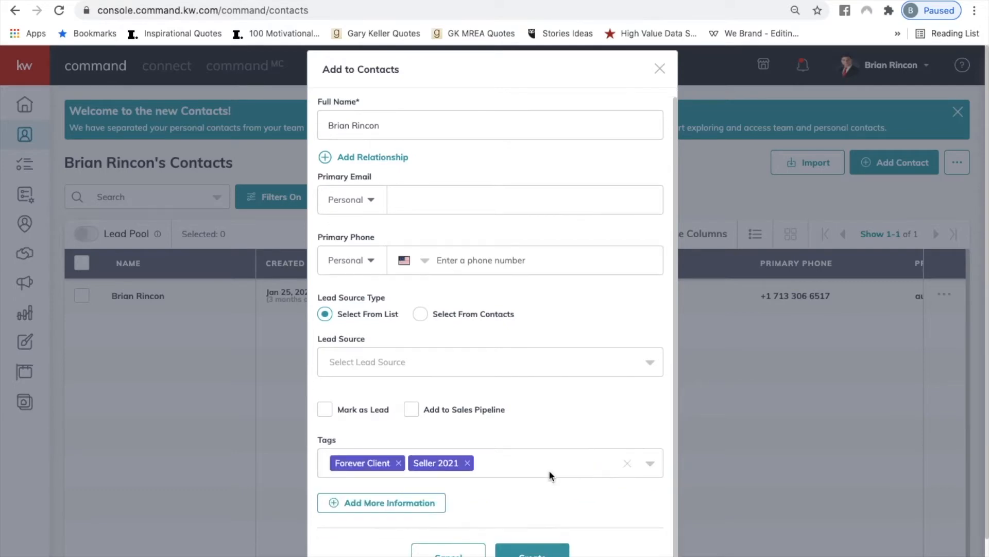
# Examine the additional contact information, including the address and social profile fields, and close the form without creating the contact
pyautogui.click(435, 502)
pyautogui.click(446, 473)
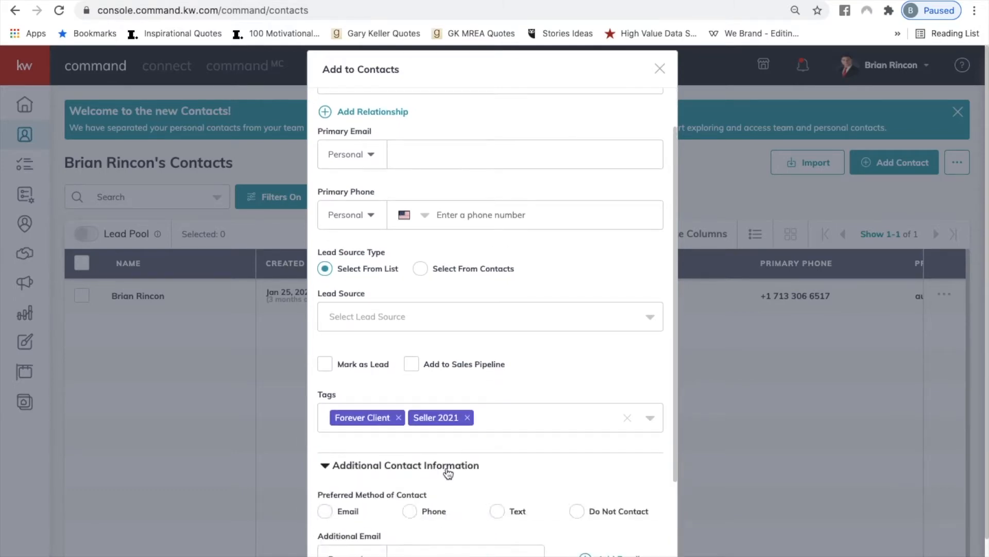
pyautogui.scroll(-7, 448, 473)
pyautogui.click(464, 334)
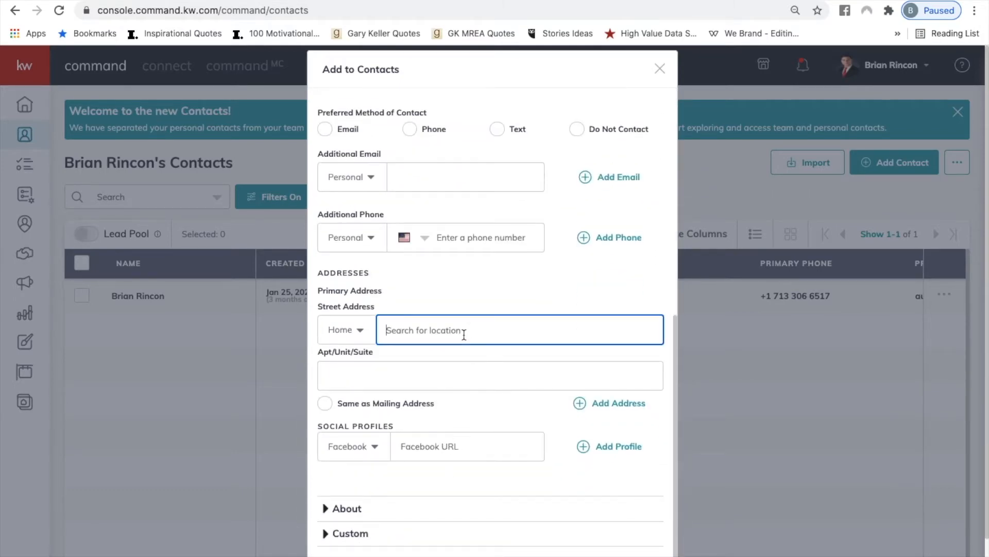
pyautogui.click(487, 292)
pyautogui.scroll(-1, 488, 292)
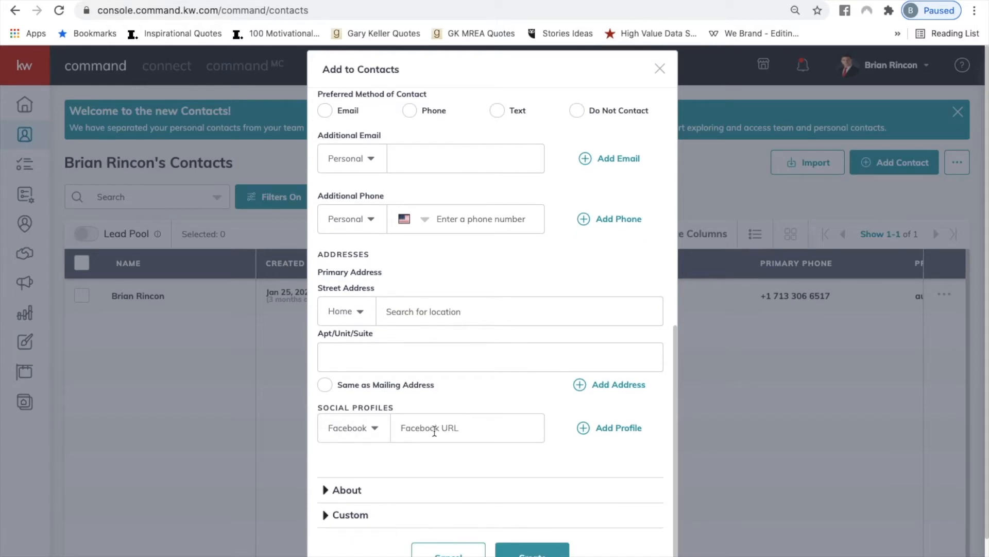
pyautogui.click(378, 431)
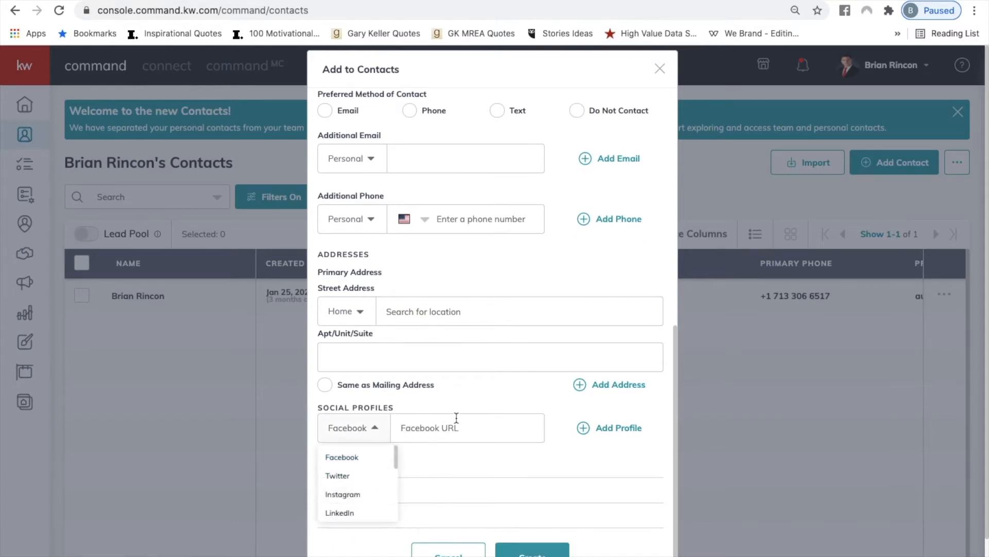
pyautogui.click(457, 435)
pyautogui.scroll(10, 511, 351)
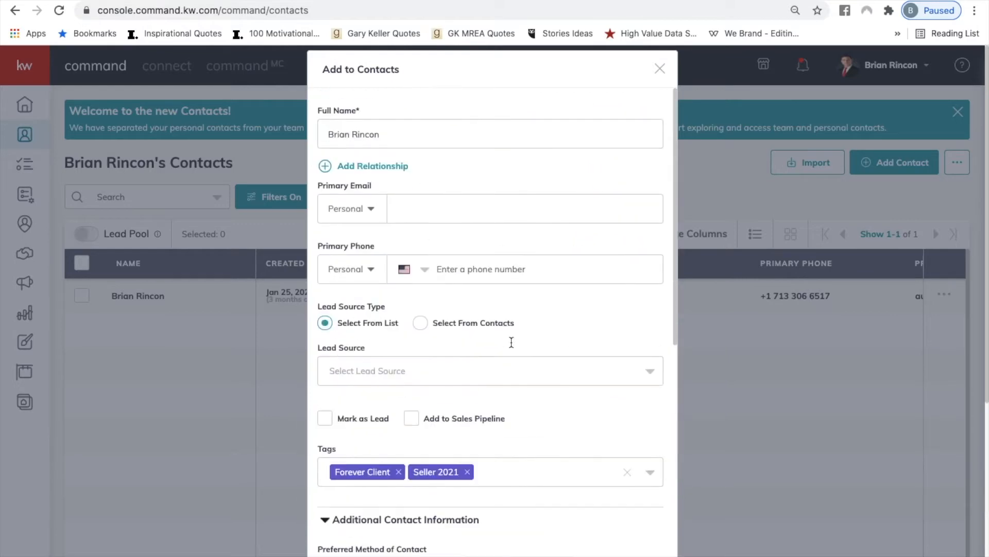
pyautogui.scroll(-10, 511, 341)
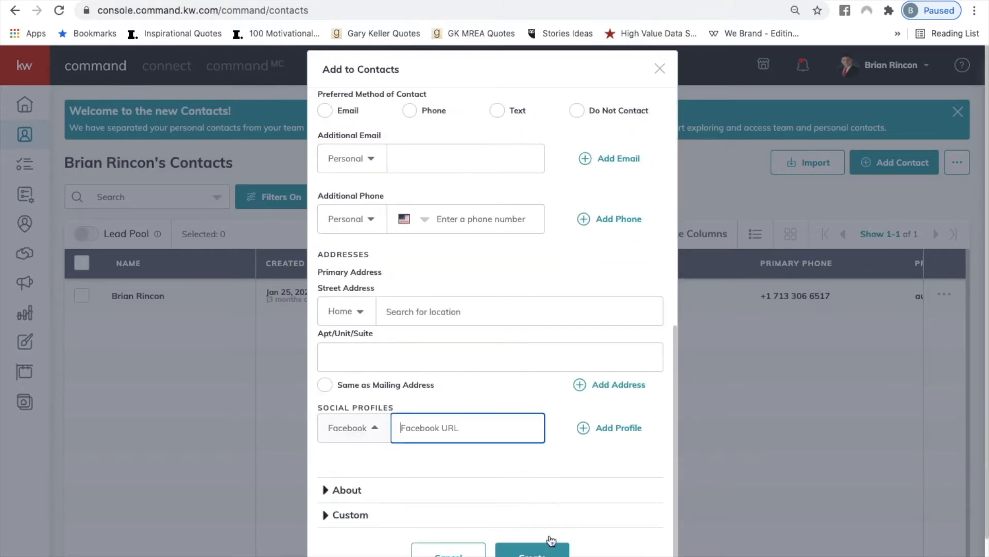
pyautogui.click(662, 70)
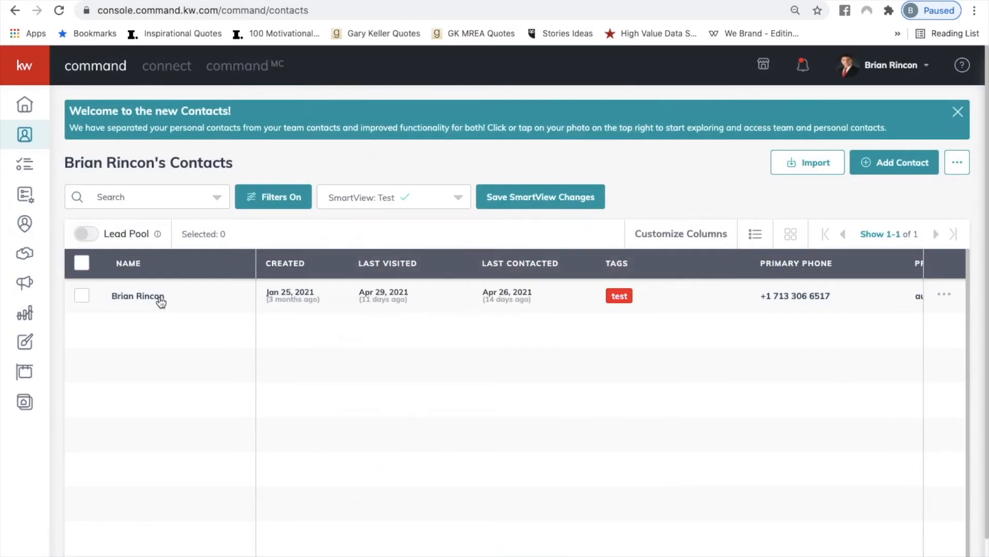
# Open the contact's opportunities and start a new opportunity with the type Buyer
pyautogui.click(154, 294)
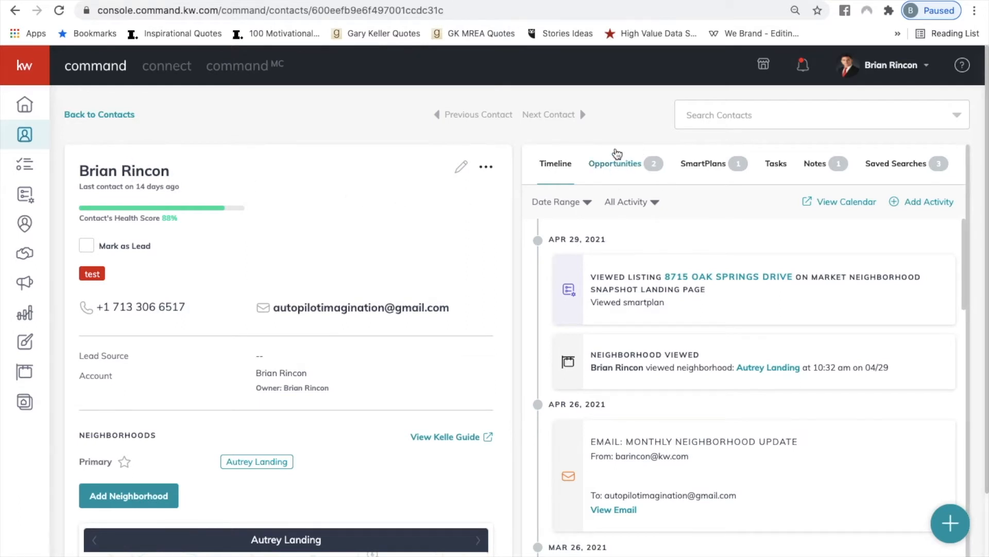
pyautogui.click(627, 168)
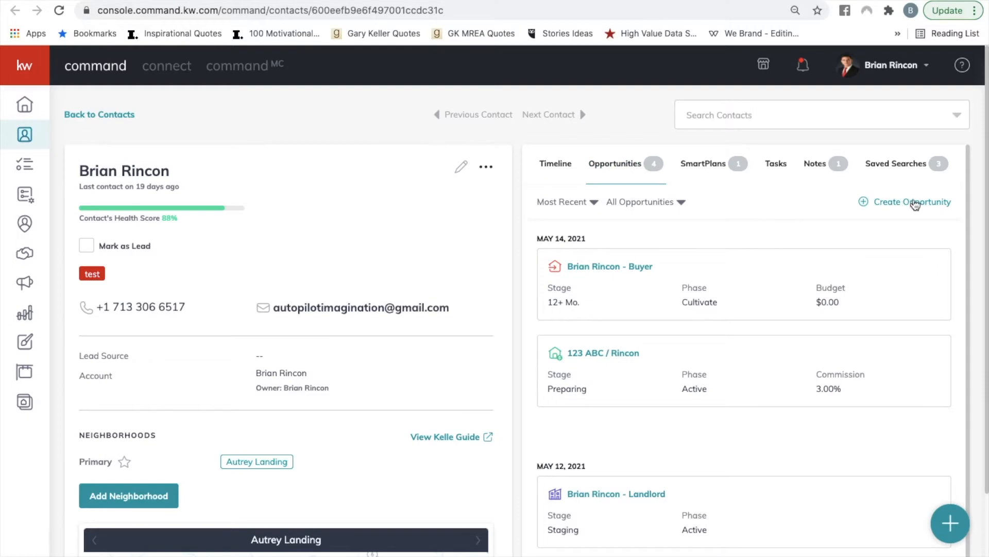
pyautogui.click(911, 203)
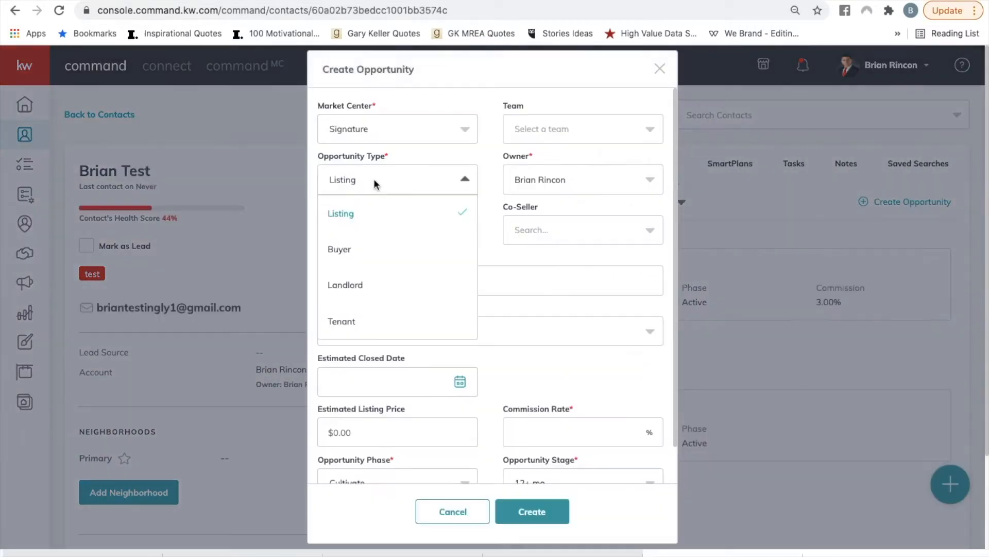
pyautogui.click(354, 255)
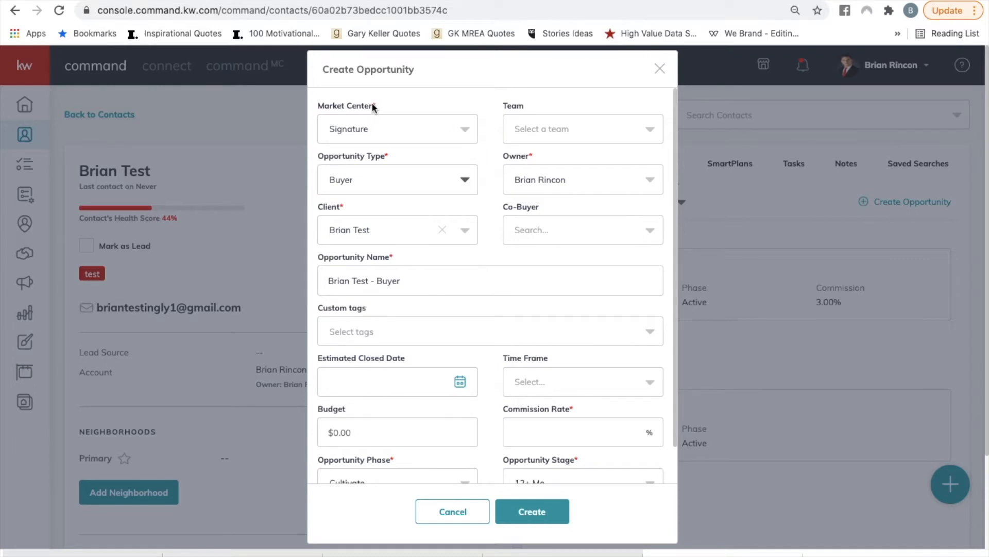
# Name the opportunity 123 ABC - TEST (NEW HOME) and set its commission rate to 3%
pyautogui.scroll(-2, 412, 267)
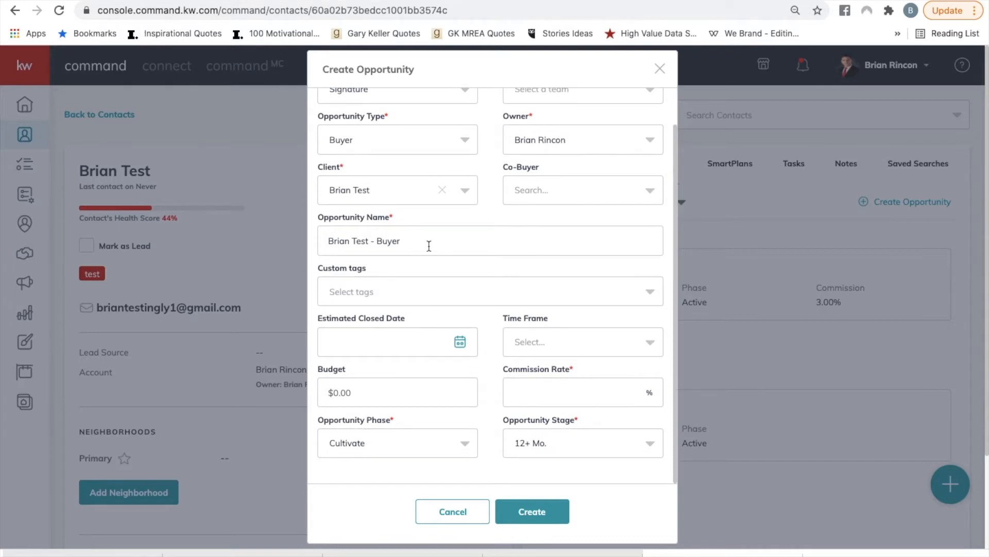
pyautogui.tripleClick(415, 241)
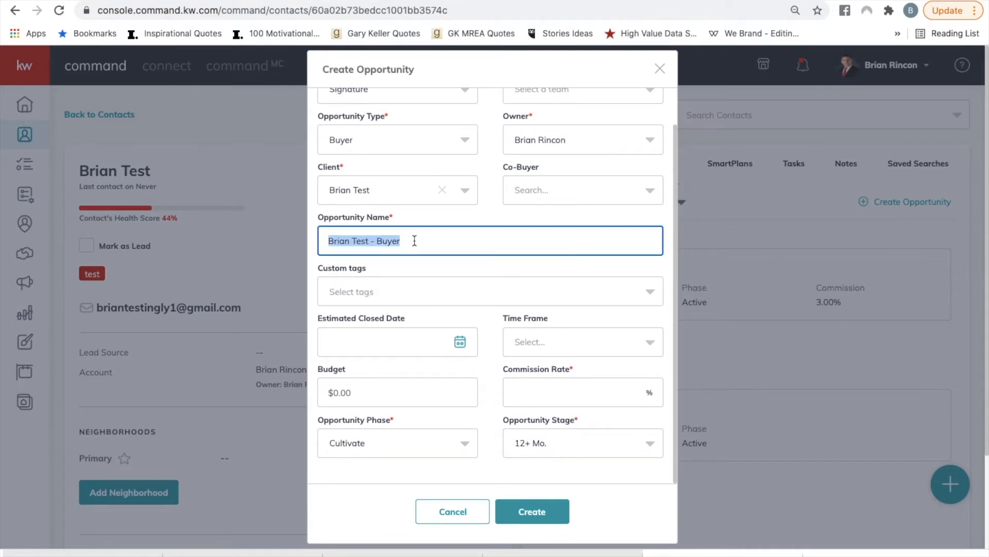
pyautogui.write('123 ABC - T')
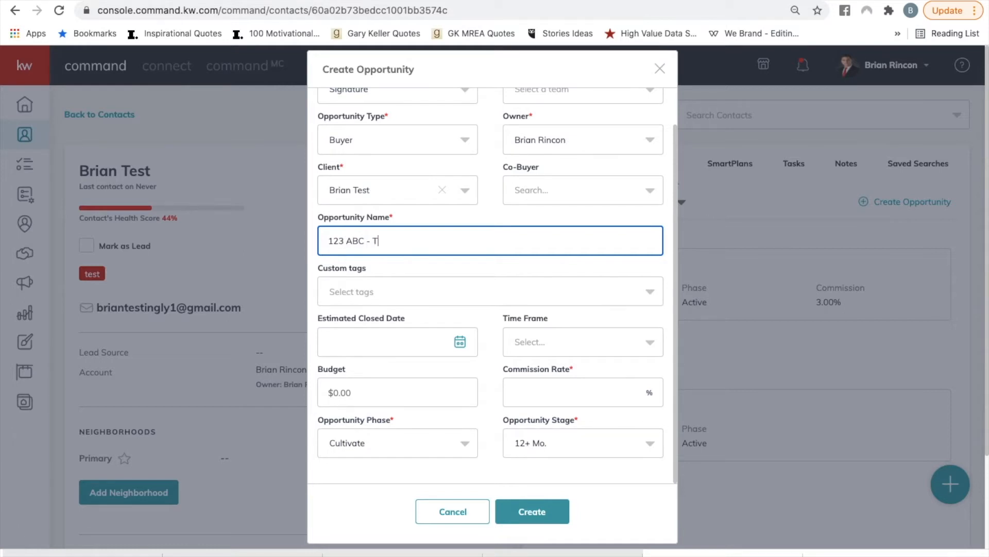
pyautogui.write('EST (NEW HOME')
pyautogui.scroll(-2, 408, 253)
pyautogui.click(578, 397)
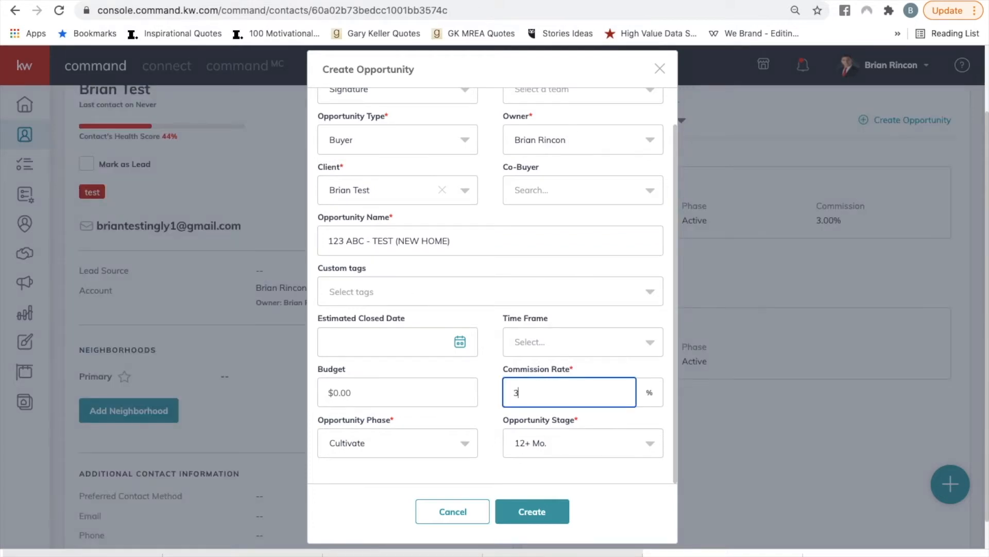
pyautogui.click(491, 373)
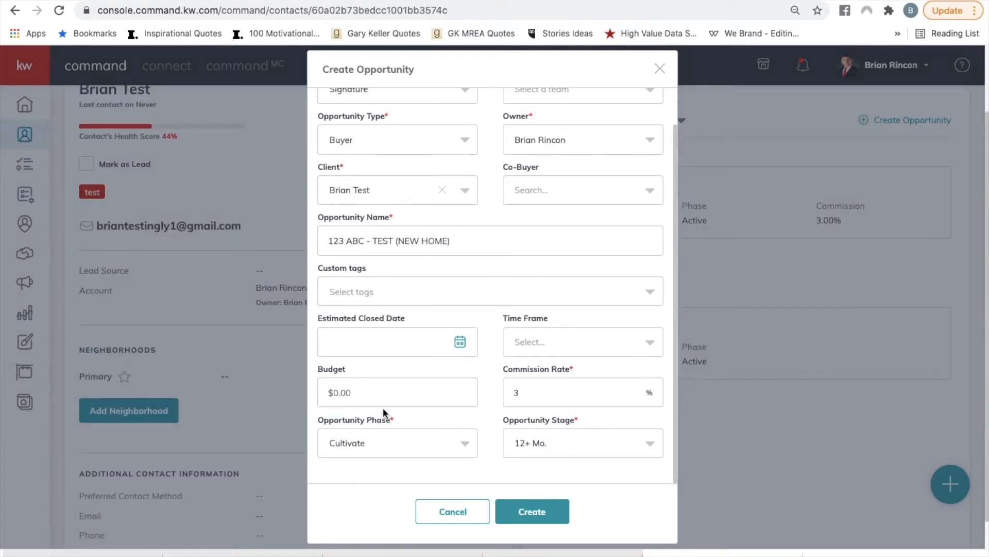
# Set the opportunity phase to Active and the stage to Negotiations, and create the opportunity
pyautogui.click(388, 441)
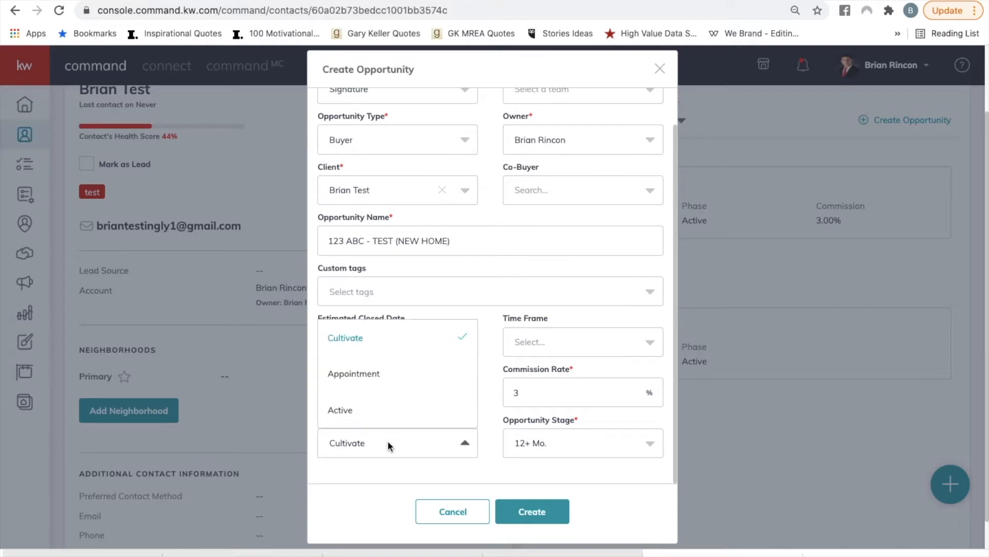
pyautogui.click(361, 413)
pyautogui.click(587, 443)
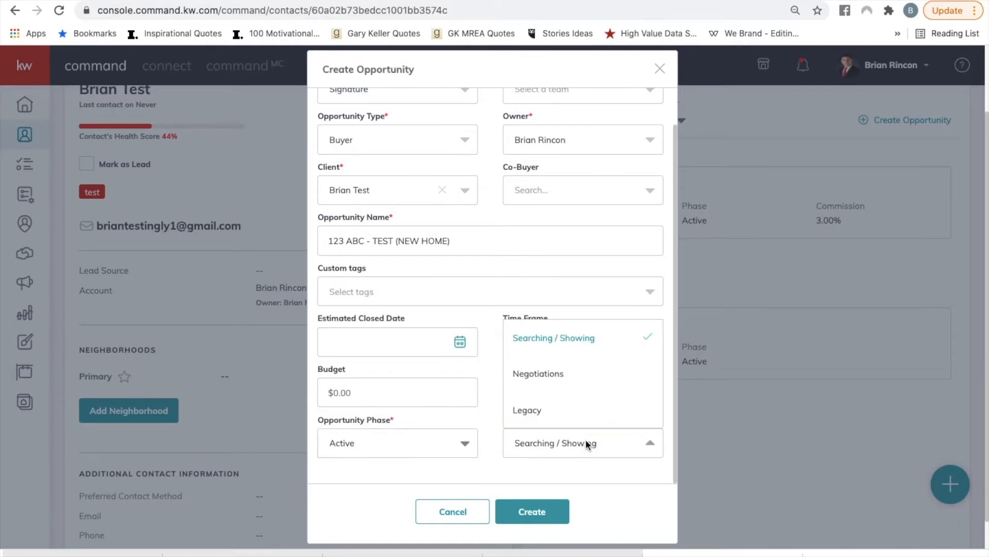
pyautogui.click(555, 375)
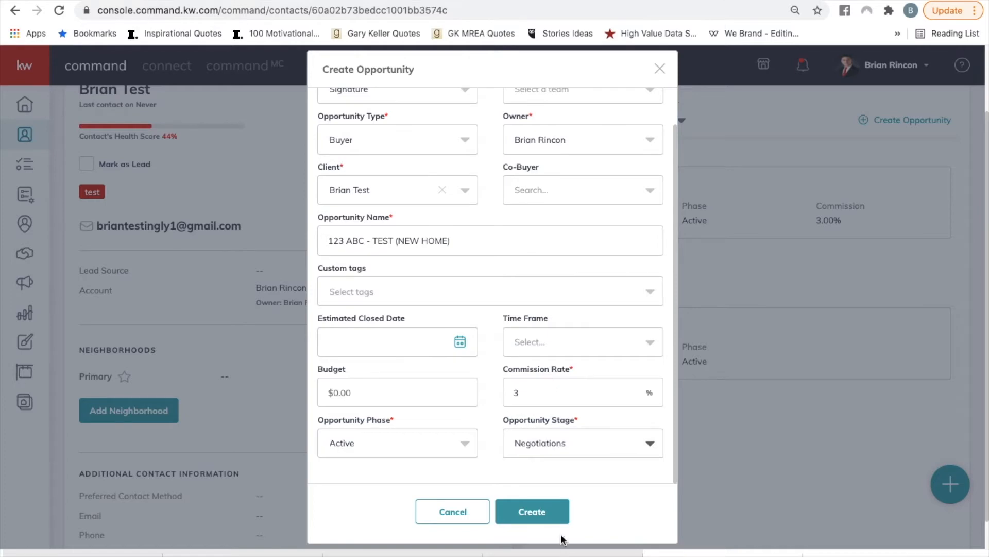
pyautogui.click(544, 513)
# Open the 123 ABC - TEST (NEW HOME) opportunity from the contact's record and show its documents checklist
pyautogui.scroll(-3, 639, 320)
pyautogui.scroll(3, 639, 320)
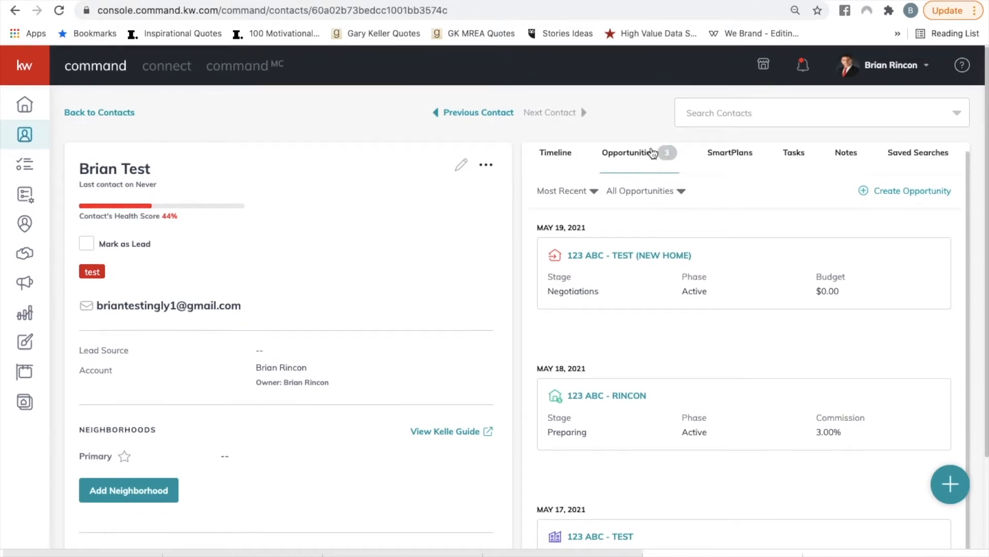
pyautogui.scroll(-2, 680, 347)
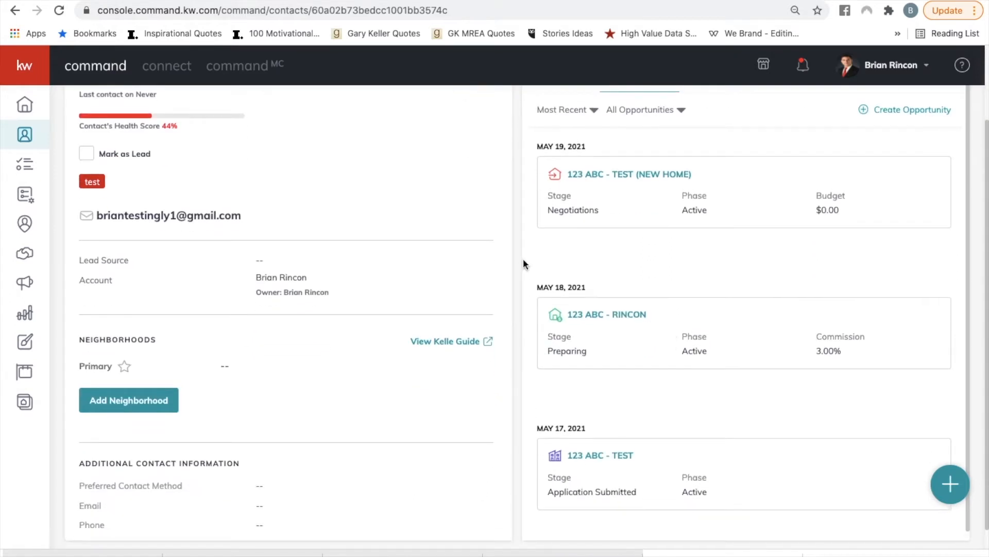
pyautogui.scroll(2, 356, 150)
pyautogui.scroll(-1, 658, 345)
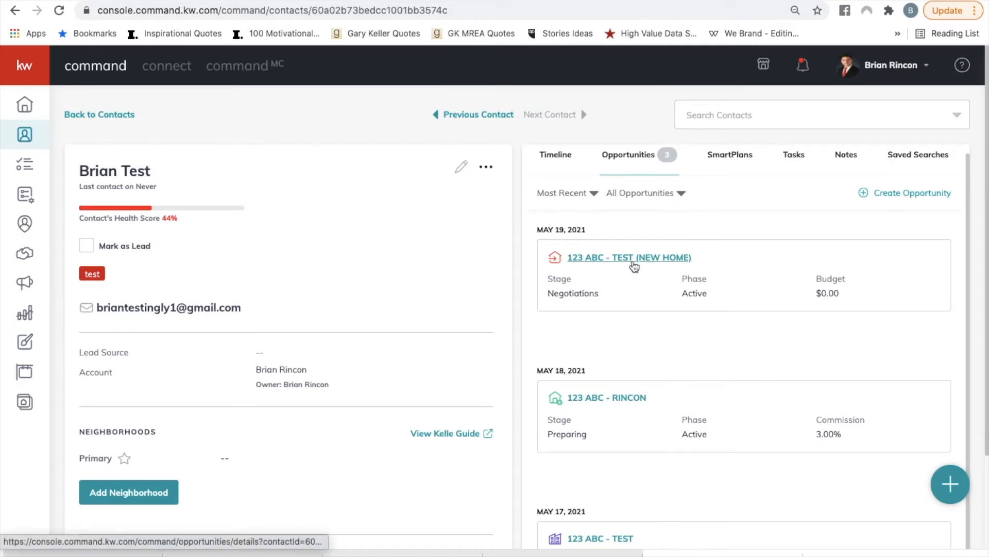
pyautogui.click(634, 263)
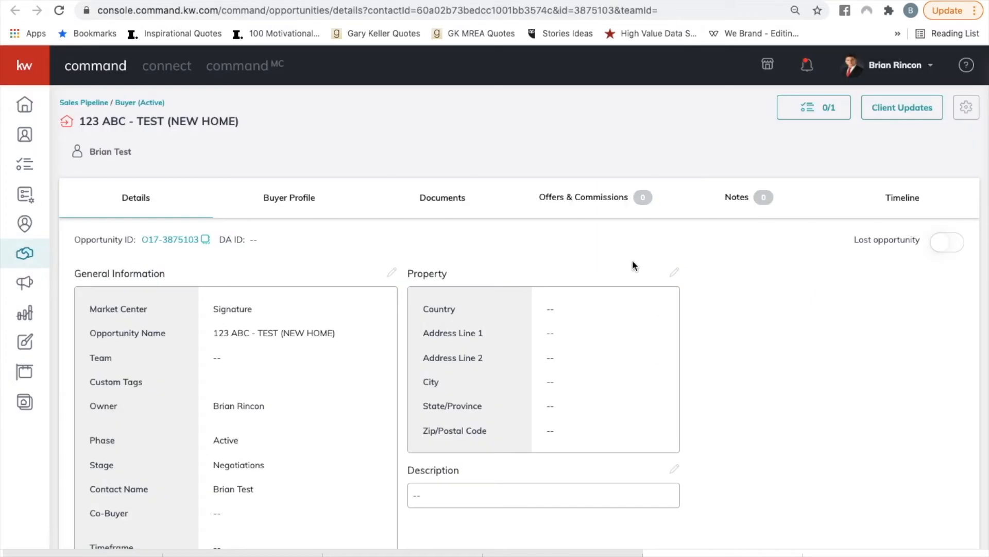
pyautogui.click(452, 198)
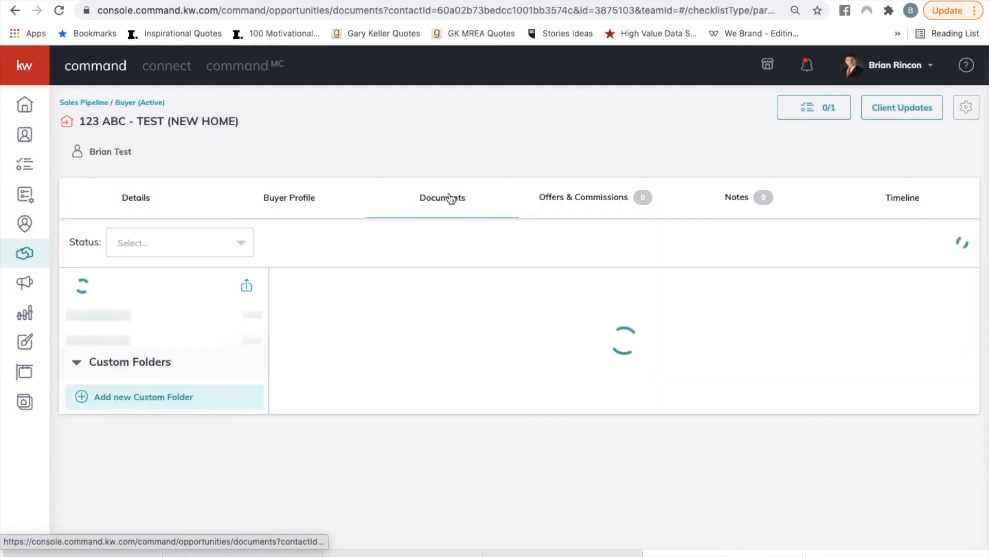
pyautogui.scroll(-1, 556, 262)
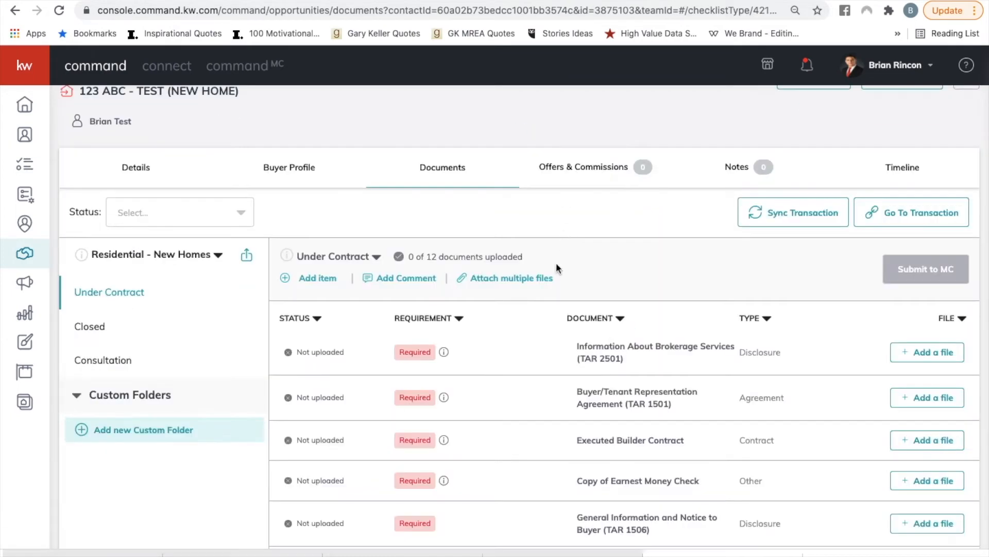
# Start attaching multiple files to the Under Contract checklist with DocuSign as the source, and review the listed documents
pyautogui.click(509, 282)
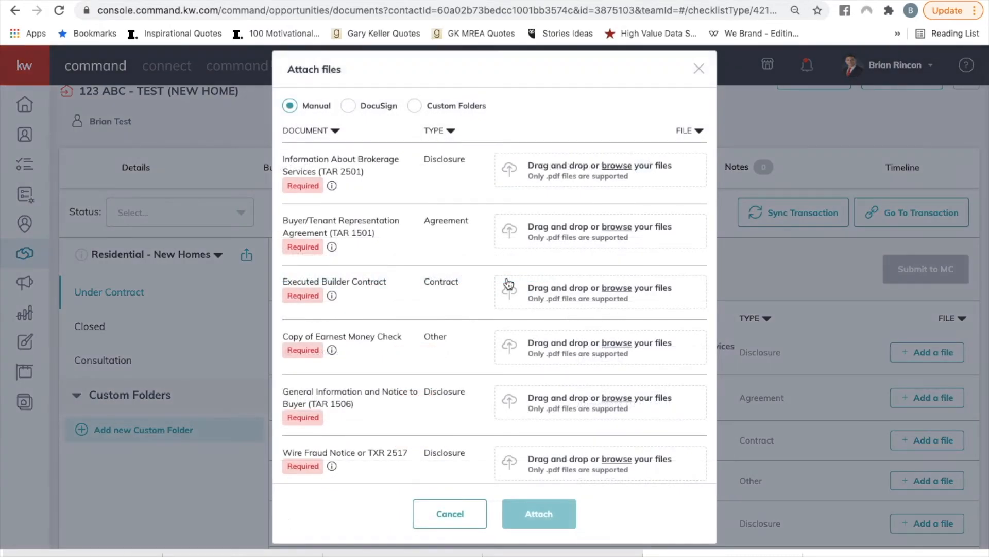
pyautogui.click(350, 107)
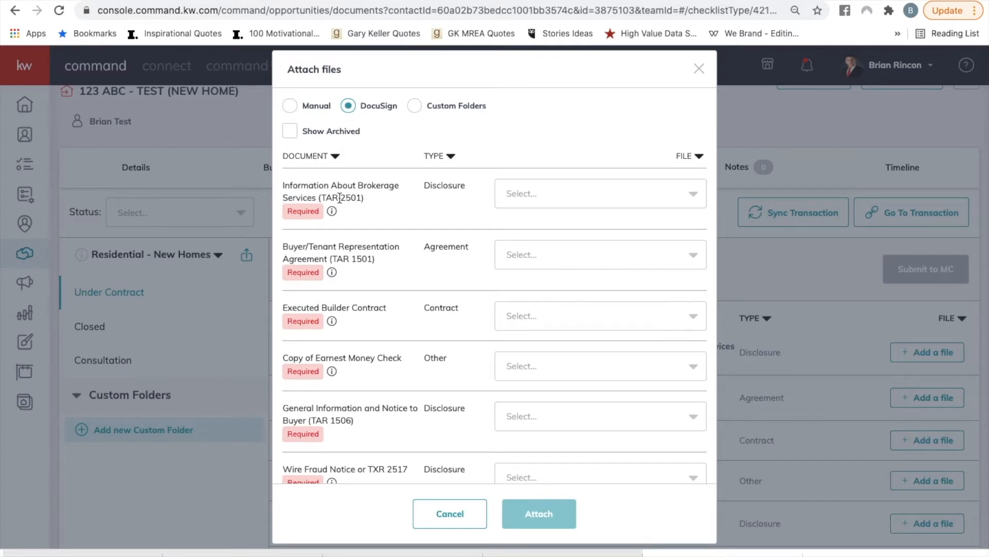
pyautogui.scroll(-5, 326, 264)
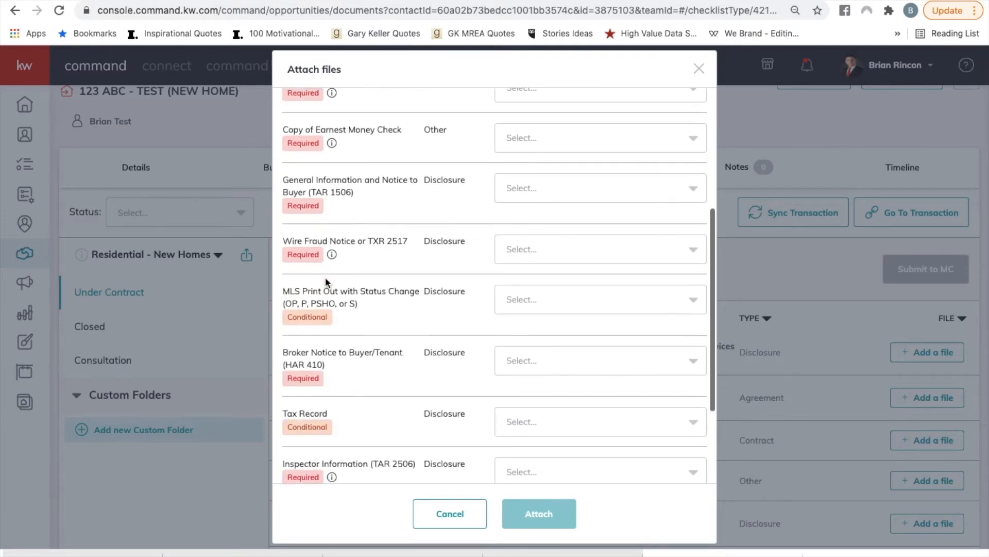
pyautogui.scroll(-3, 312, 410)
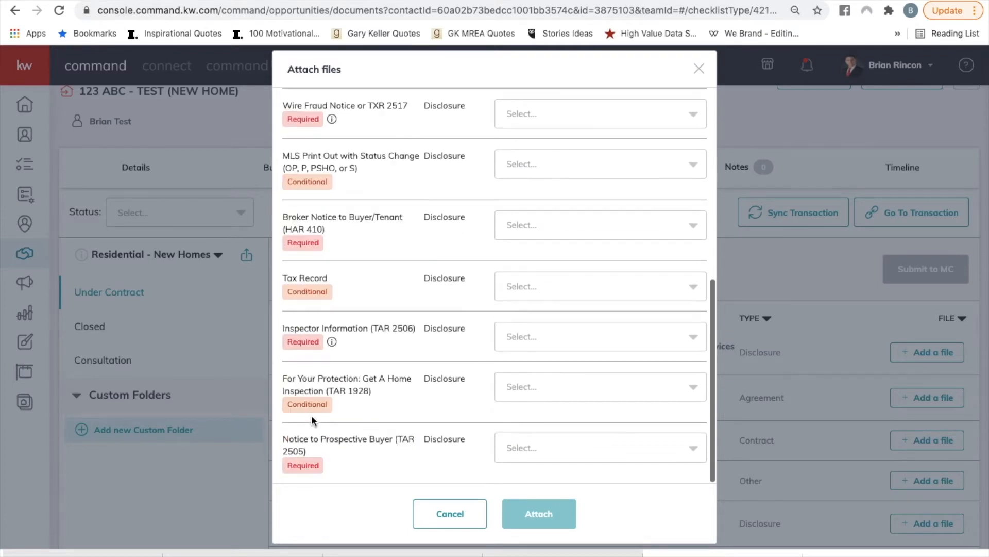
# Assign the Information About Brokerage Services file to TAR 2501 and the Resid. Buyer Tenant Rep. Agreement file to TAR 1501
pyautogui.scroll(2, 313, 420)
pyautogui.scroll(5, 356, 182)
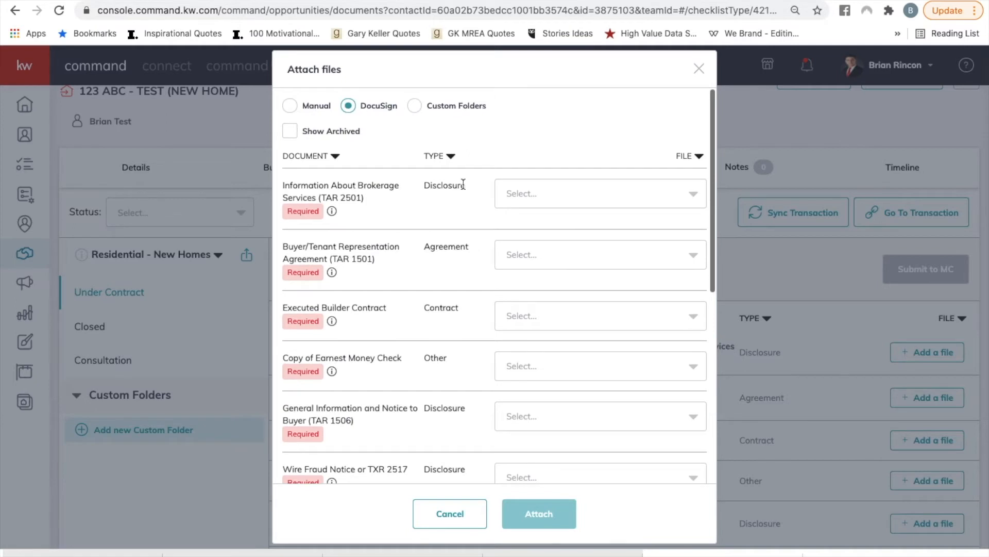
pyautogui.click(548, 187)
pyautogui.click(572, 335)
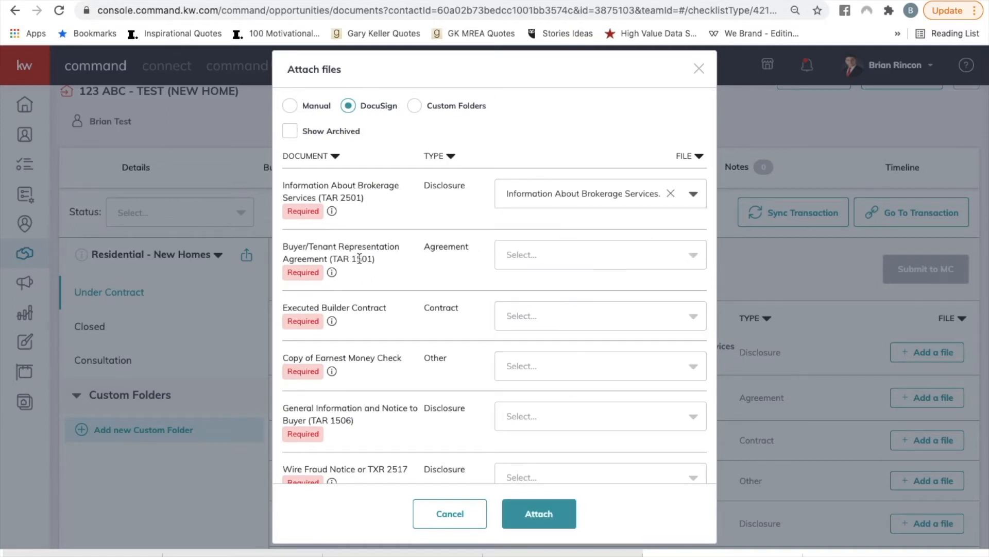
pyautogui.click(596, 258)
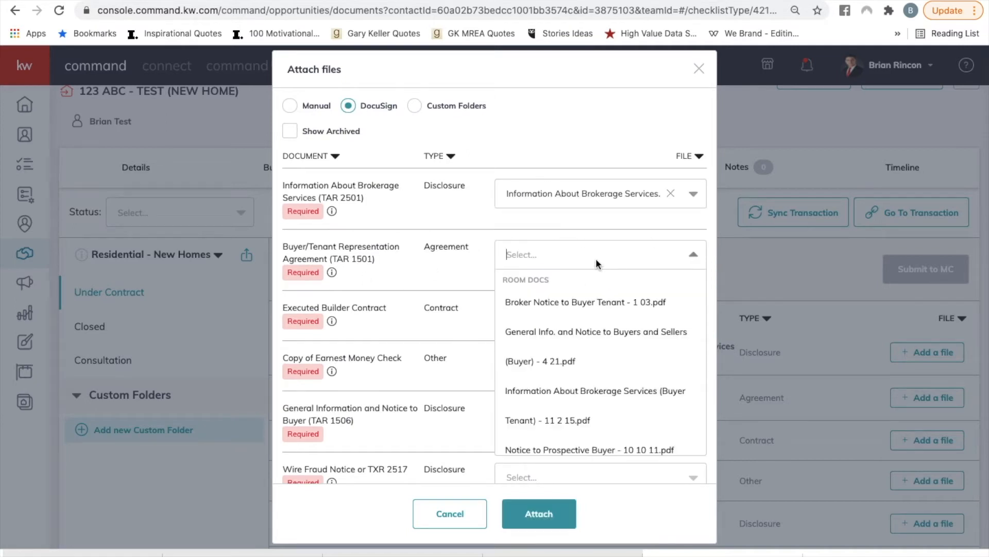
pyautogui.scroll(-1, 597, 389)
pyautogui.click(596, 381)
pyautogui.click(595, 320)
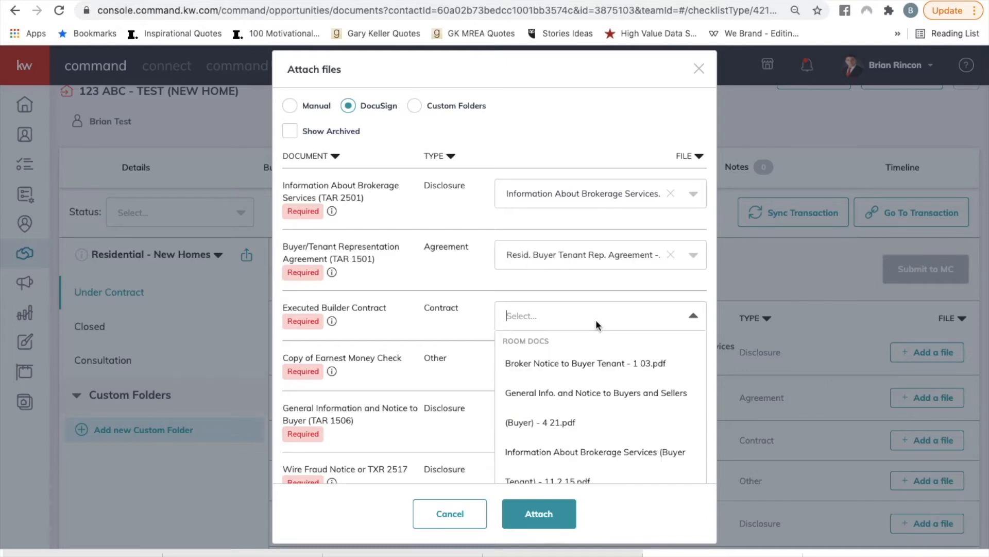
pyautogui.click(432, 304)
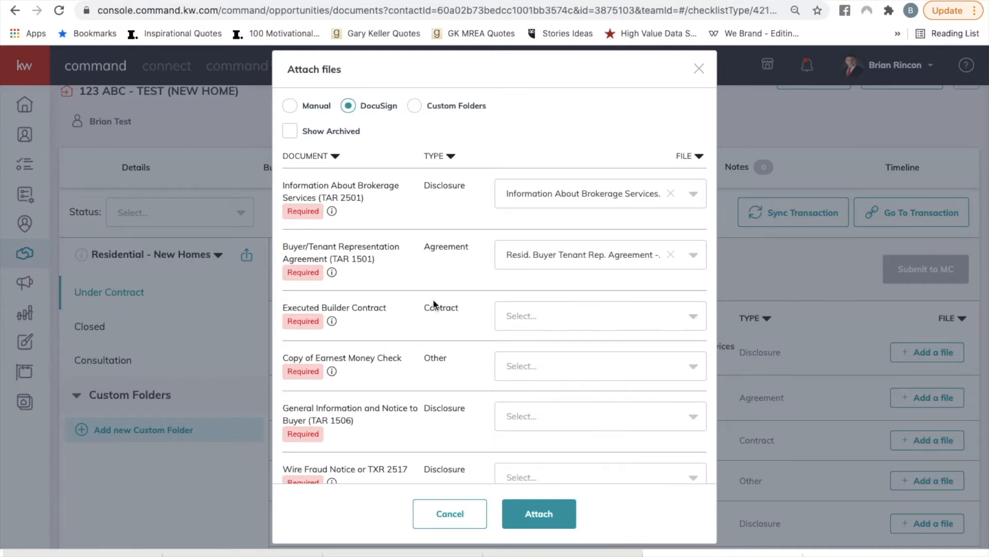
# Assign the General Info. and Notice to Buyers file to TAR 1506 and Wire Fraud Warning (Buyer) - 2 18.pdf to TXR 2517, and attach the files
pyautogui.scroll(-2, 458, 351)
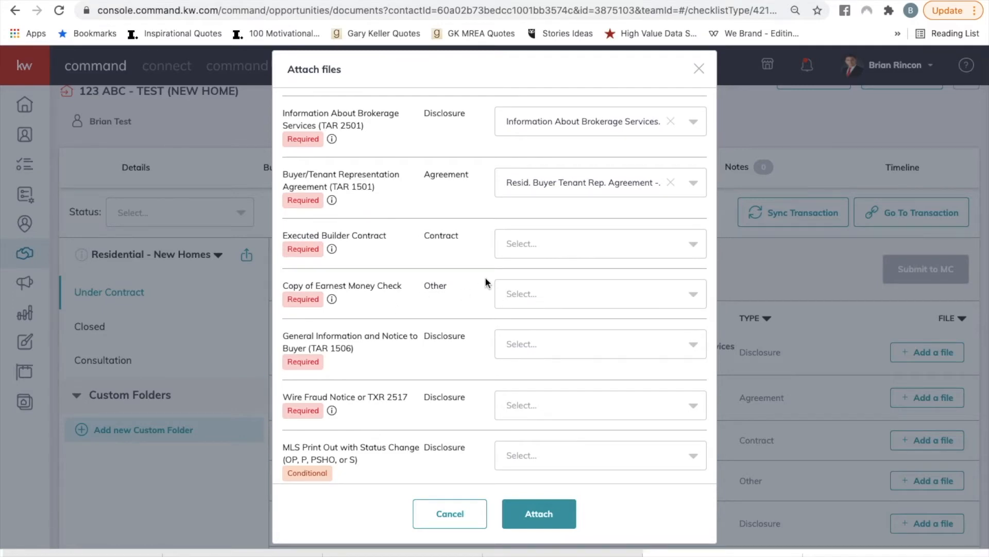
pyautogui.scroll(-2, 484, 283)
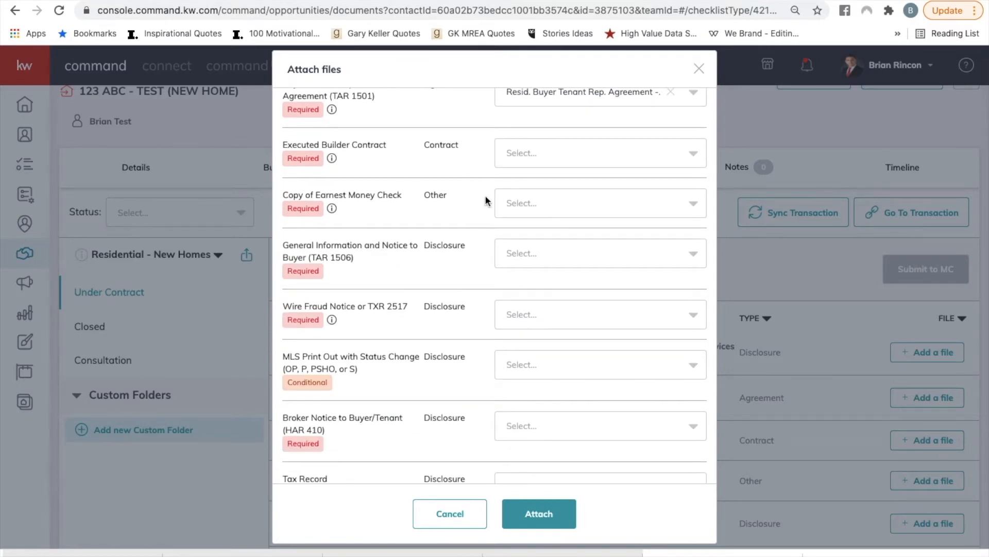
pyautogui.scroll(-2, 464, 237)
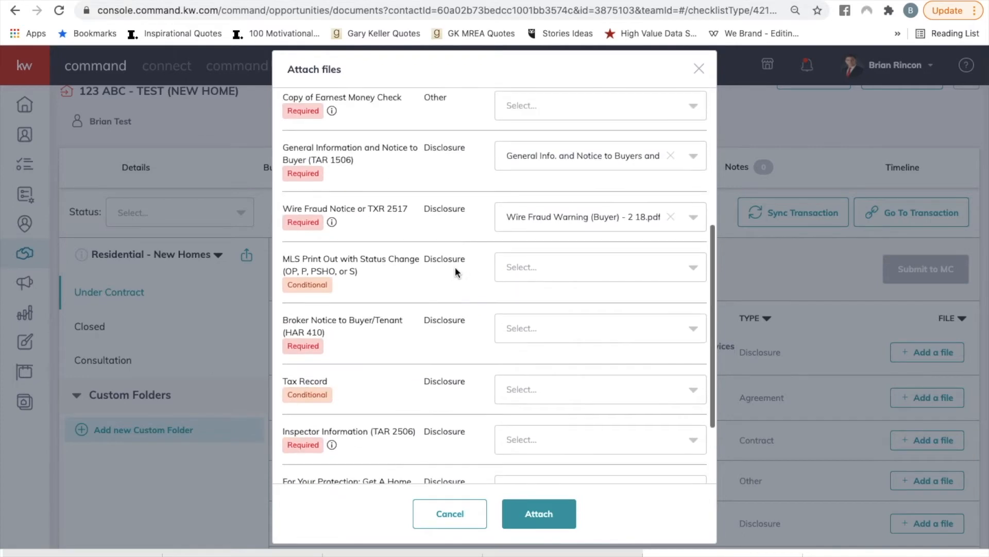
pyautogui.scroll(-2, 474, 278)
pyautogui.scroll(-2, 369, 334)
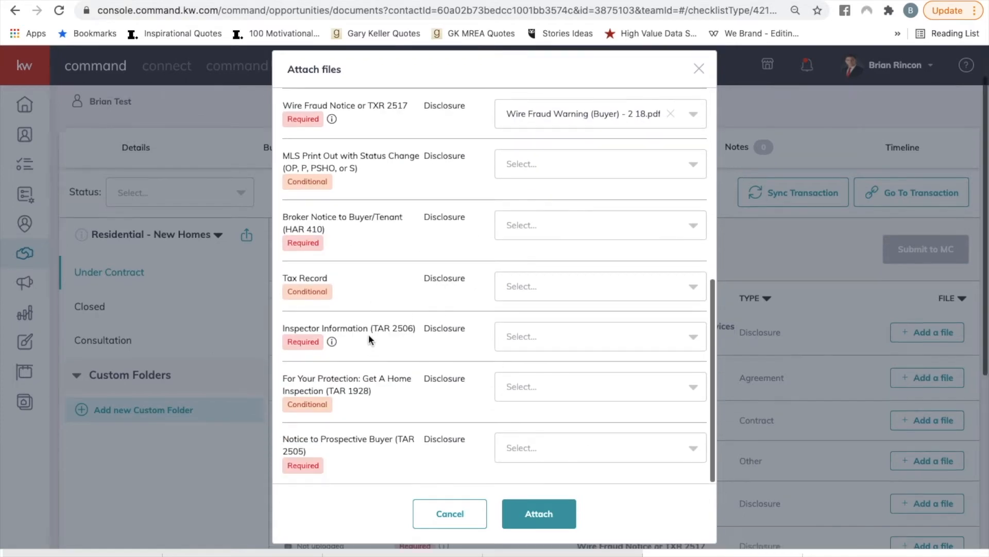
pyautogui.click(561, 515)
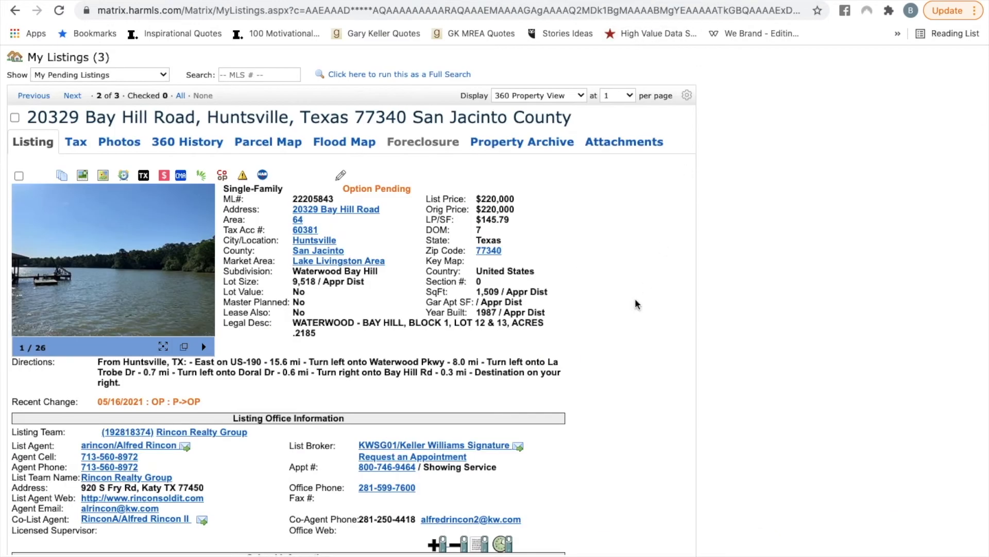
# In HAR Matrix, open the pending listing's property tax report and save it to Downloads as Tax record.pdf
pyautogui.scroll(2, 637, 304)
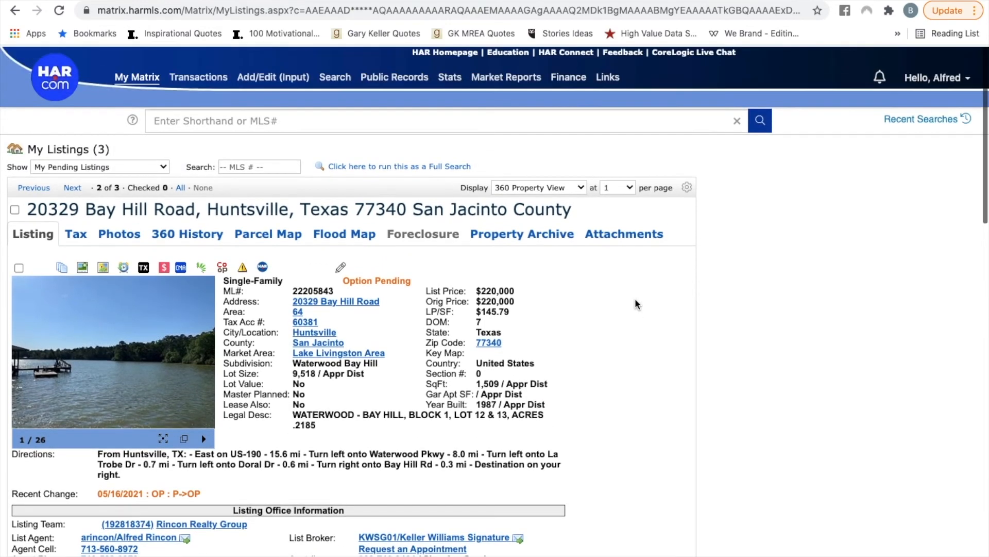
pyautogui.scroll(-1, 637, 304)
pyautogui.scroll(1, 637, 304)
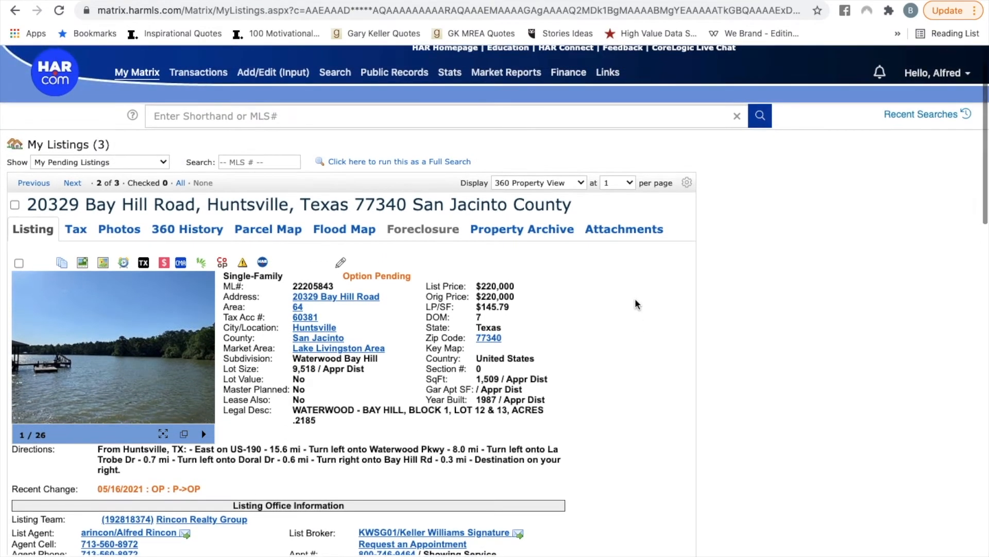
pyautogui.scroll(-3, 301, 441)
pyautogui.scroll(2, 301, 441)
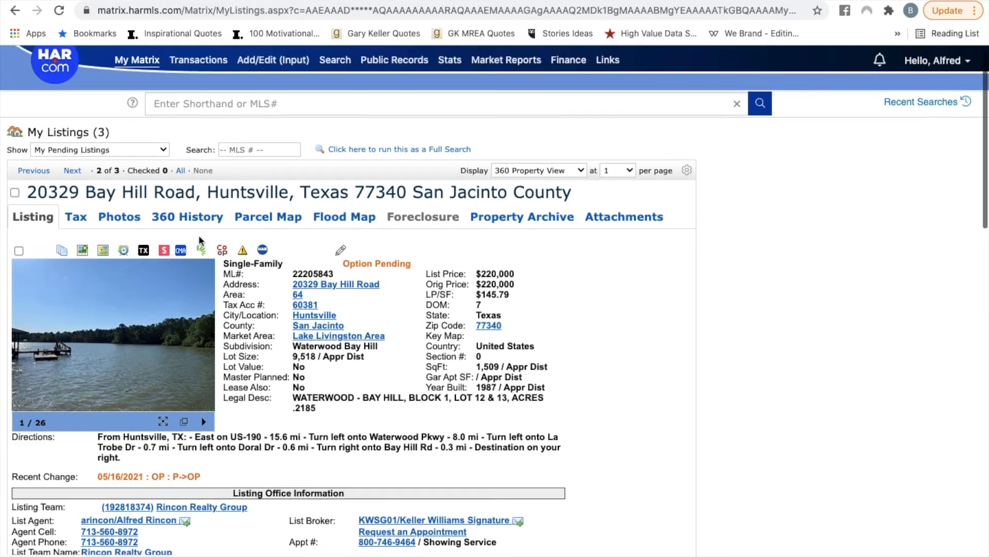
pyautogui.click(144, 253)
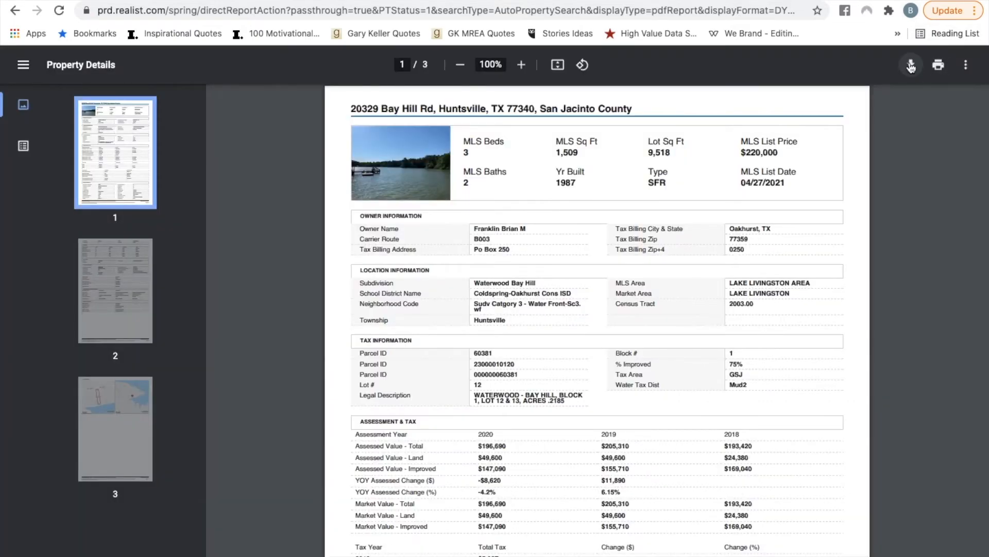
pyautogui.click(911, 65)
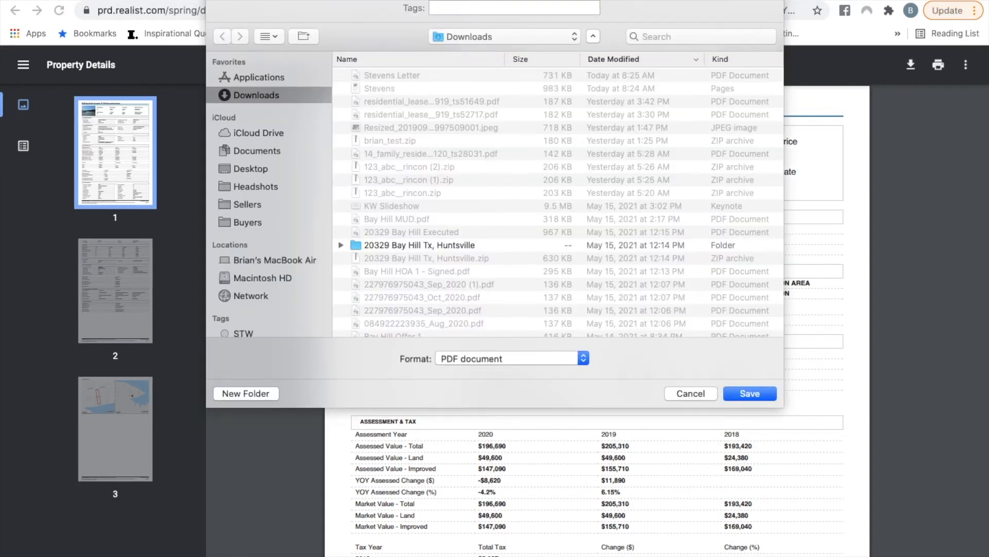
pyautogui.press('Return')
pyautogui.press('super+w')
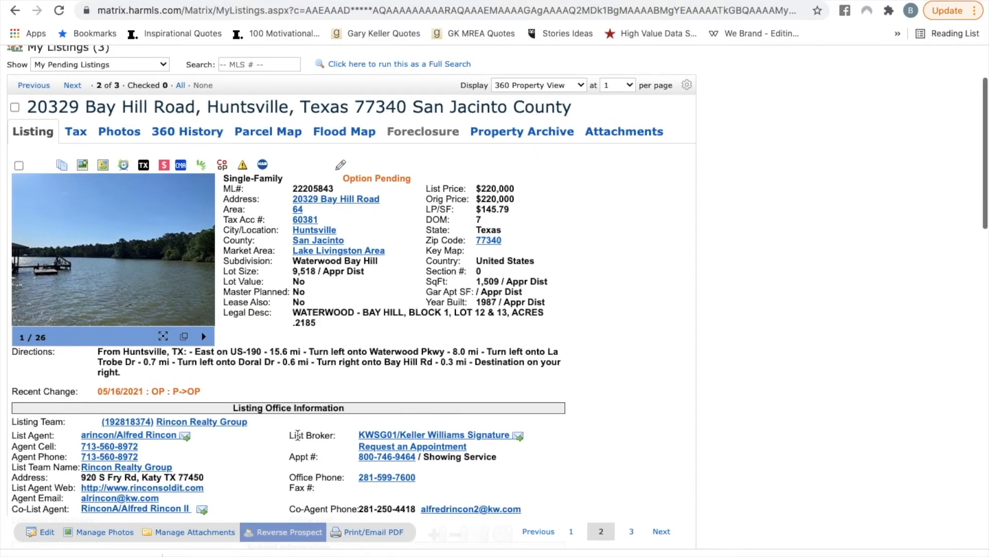
# Print the pending listing to PDF in the Agent Full format and save it to Downloads as MLS print out.pdf
pyautogui.scroll(-5, 298, 437)
pyautogui.scroll(5, 298, 434)
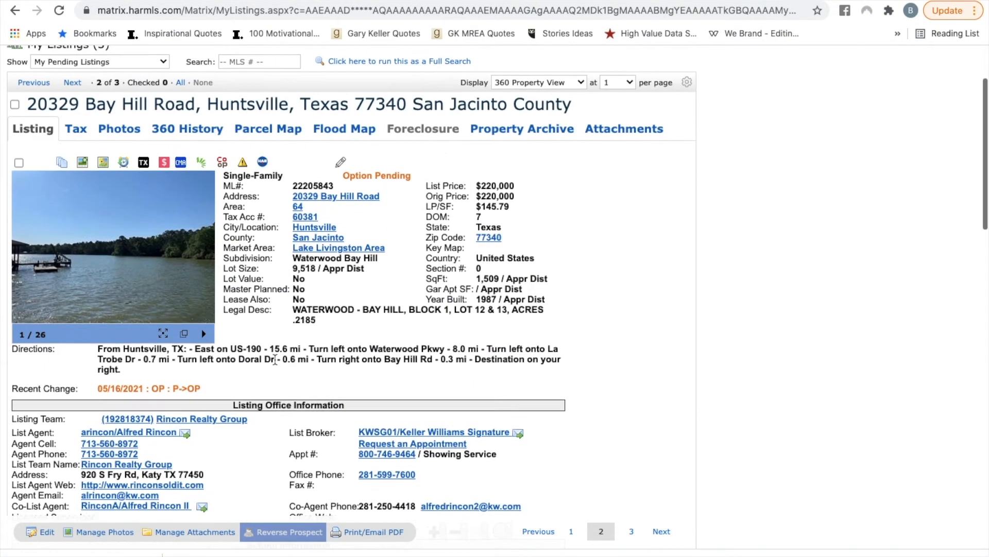
pyautogui.click(375, 532)
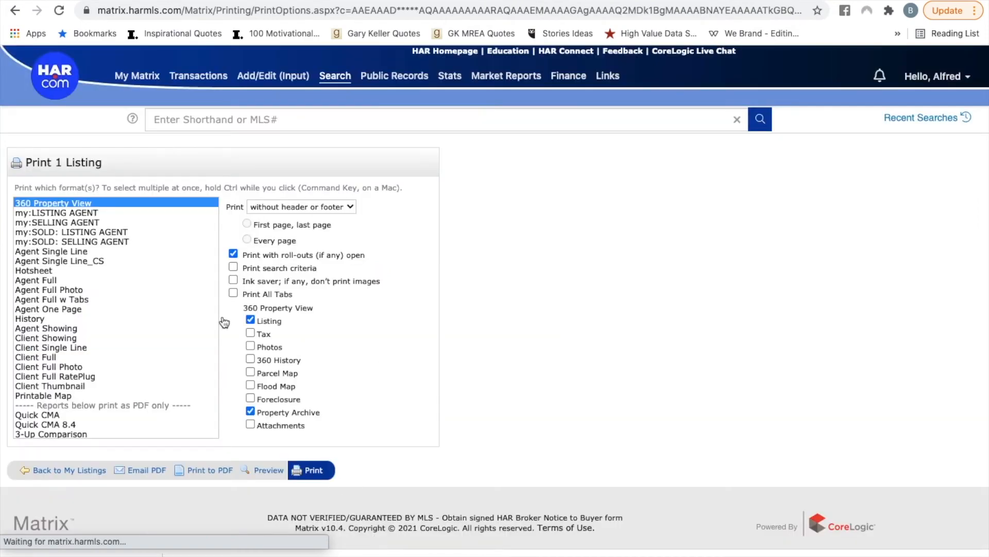
pyautogui.click(76, 279)
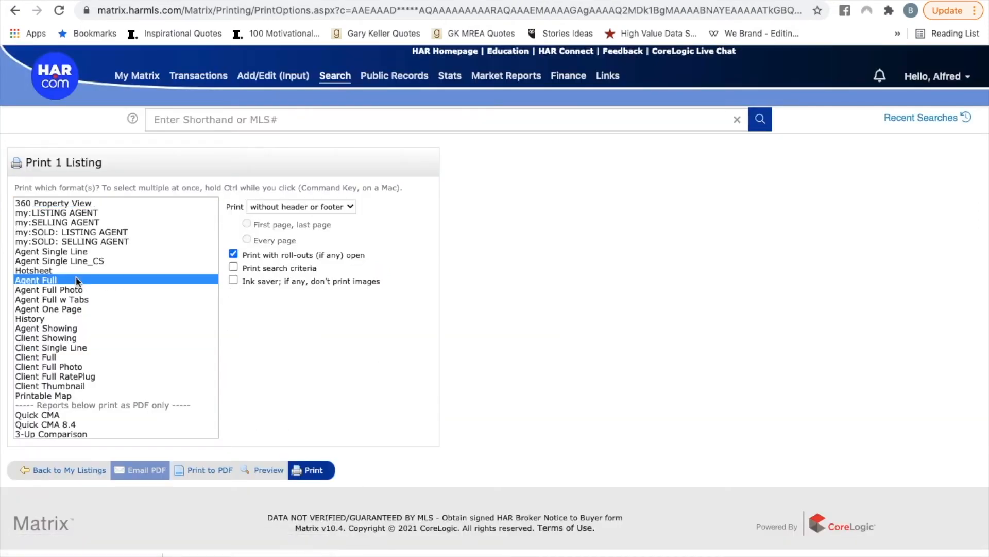
pyautogui.click(219, 469)
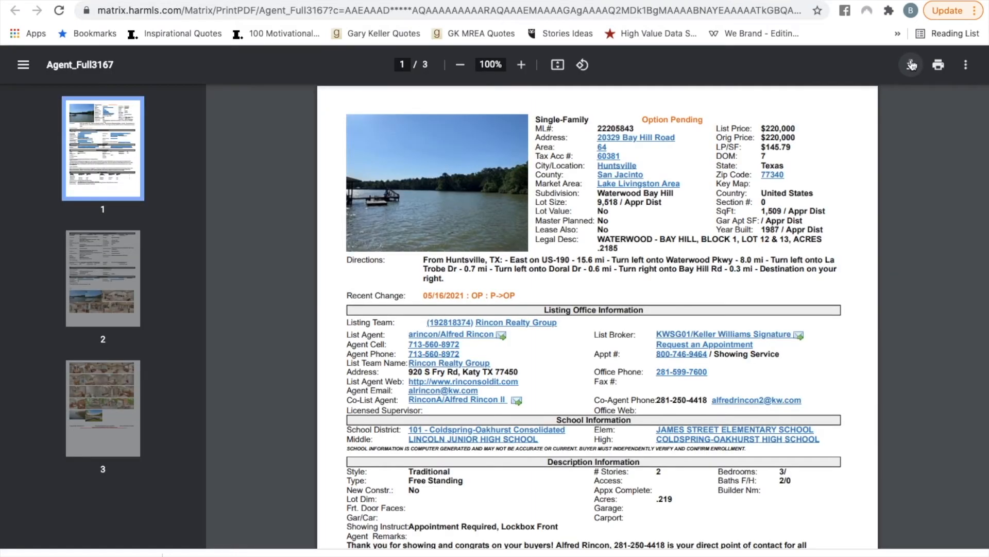
pyautogui.click(911, 66)
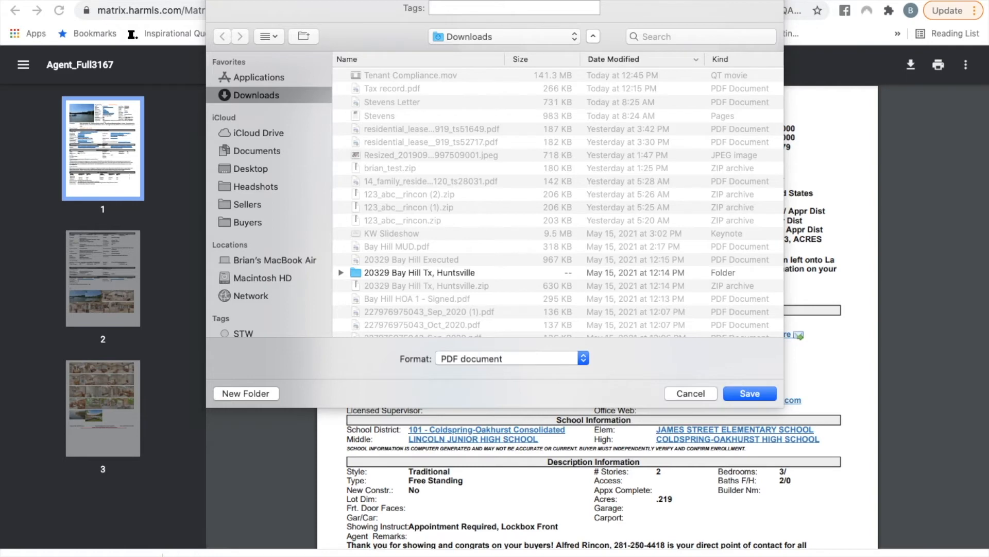
pyautogui.press('Return')
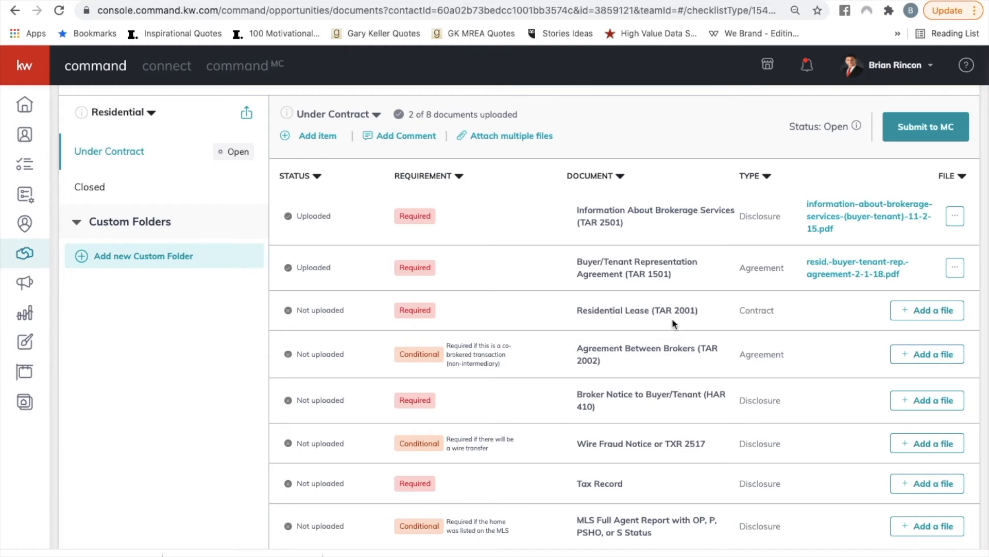
# In KW Command, start attaching multiple files manually to the Under Contract checklist and add MLS print out.pdf to the MLS Full Agent Report
pyautogui.click(504, 137)
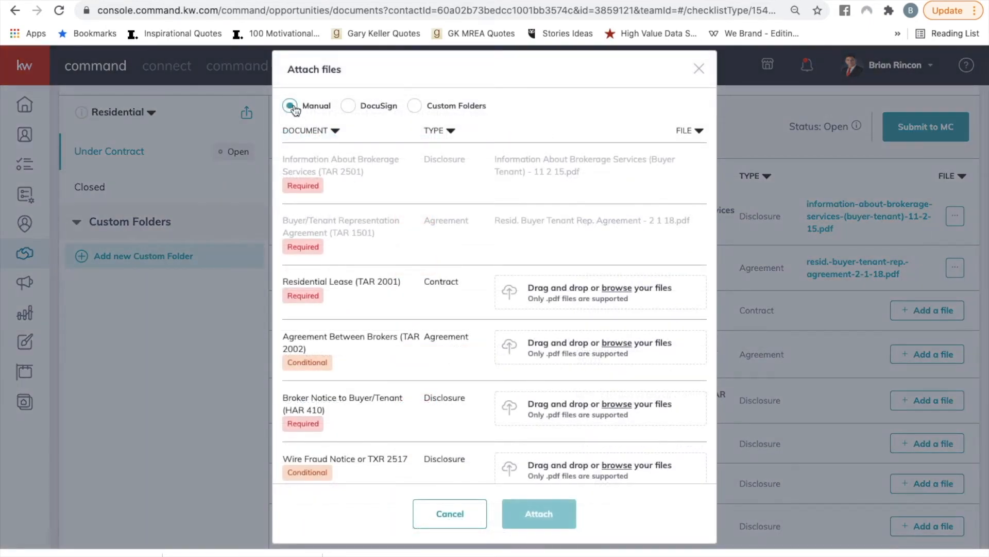
pyautogui.scroll(-3, 401, 300)
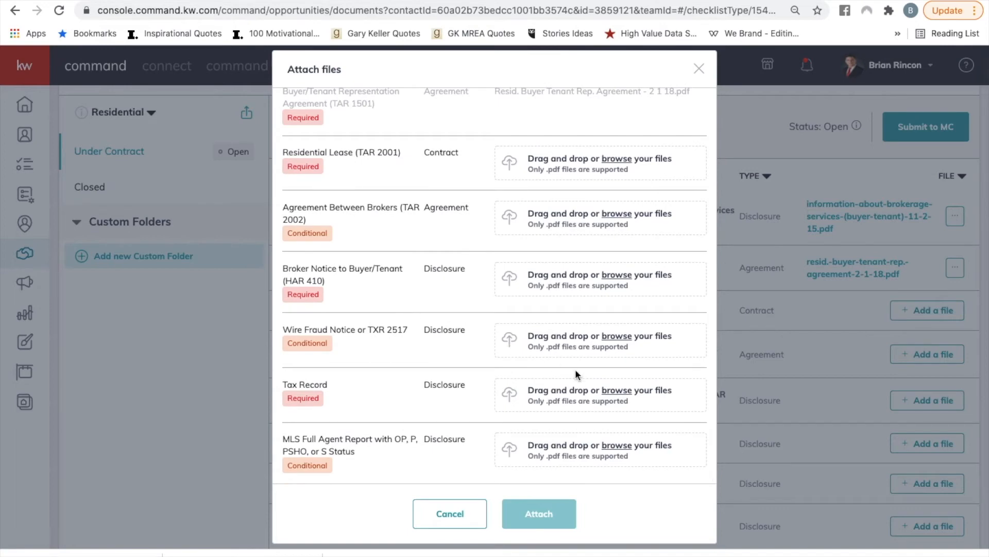
pyautogui.click(614, 393)
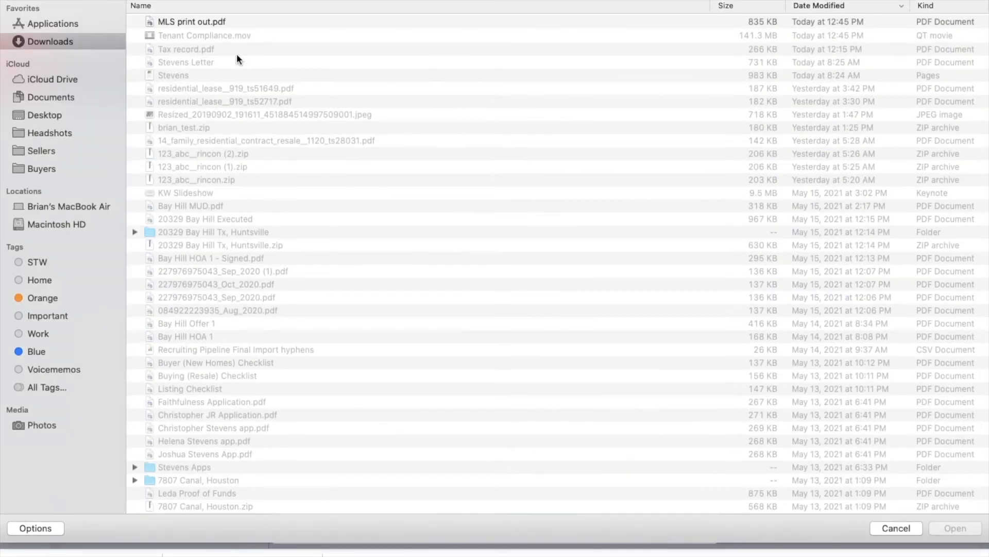
pyautogui.click(886, 529)
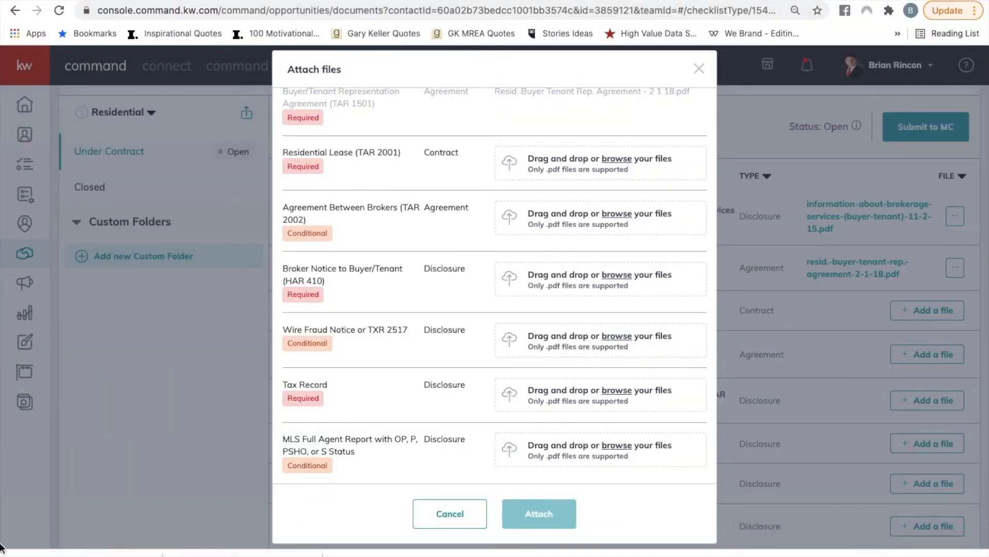
pyautogui.moveTo(82, 552); pyautogui.dragTo(602, 448)
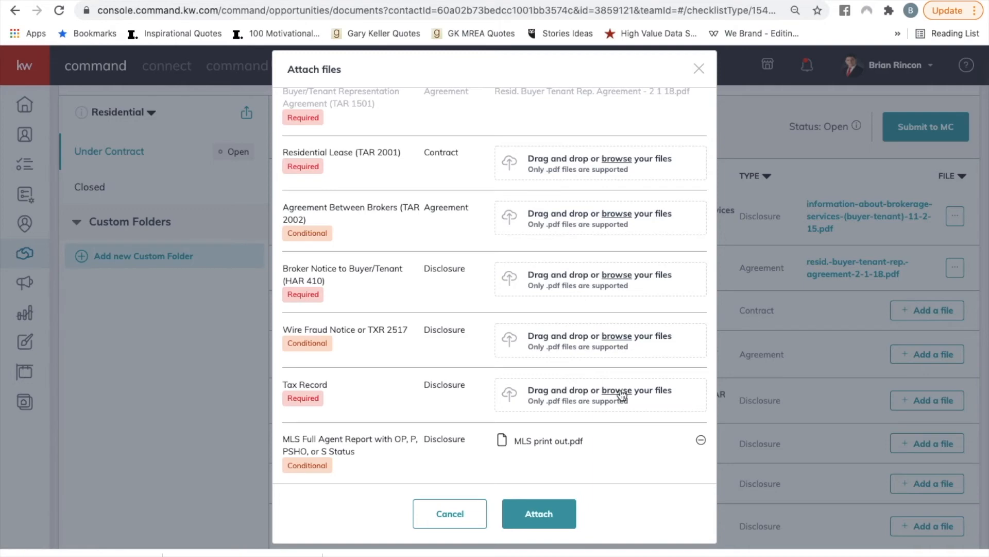
# Add Tax record.pdf from Downloads to the Tax Record item and attach the chosen files
pyautogui.click(617, 390)
pyautogui.click(203, 48)
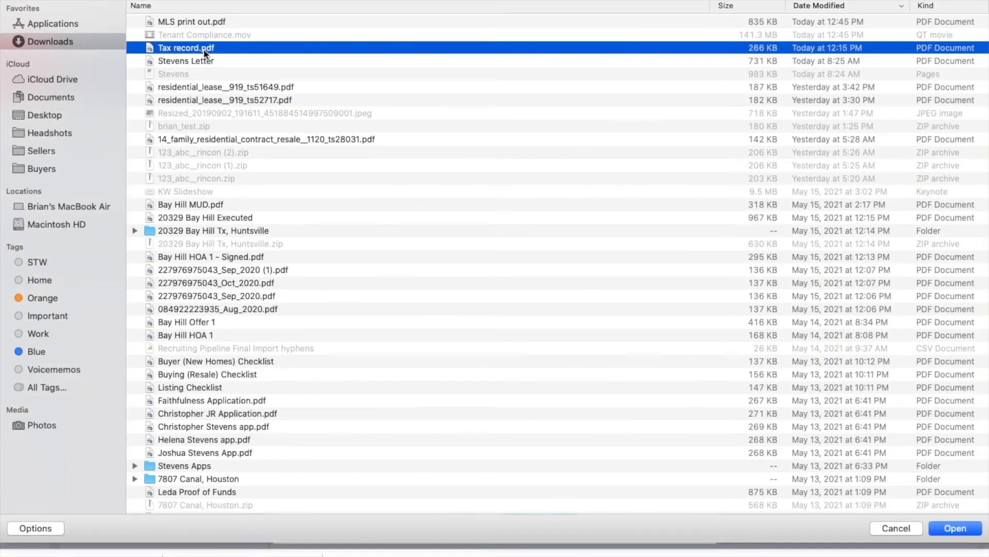
pyautogui.press('Return')
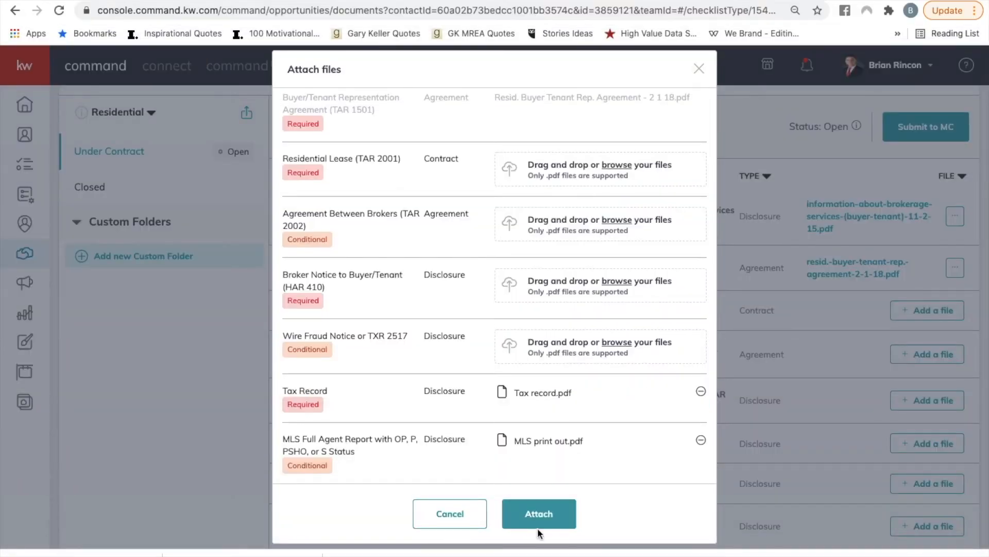
pyautogui.click(537, 521)
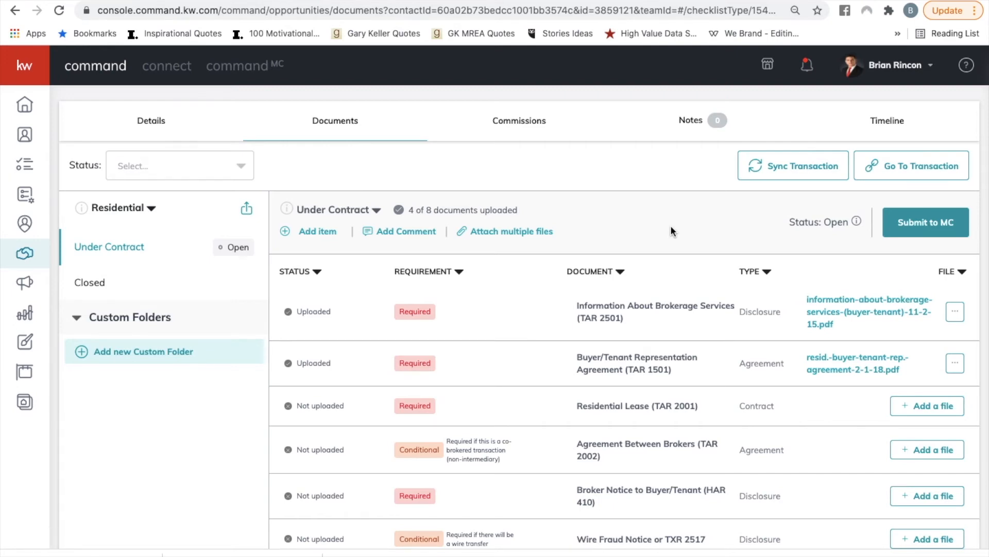
# Review the Consultation and Closed checklists of the 123 ABC - TEST (NEW HOME) opportunity and return to the Under Contract checklist
pyautogui.scroll(2, 671, 231)
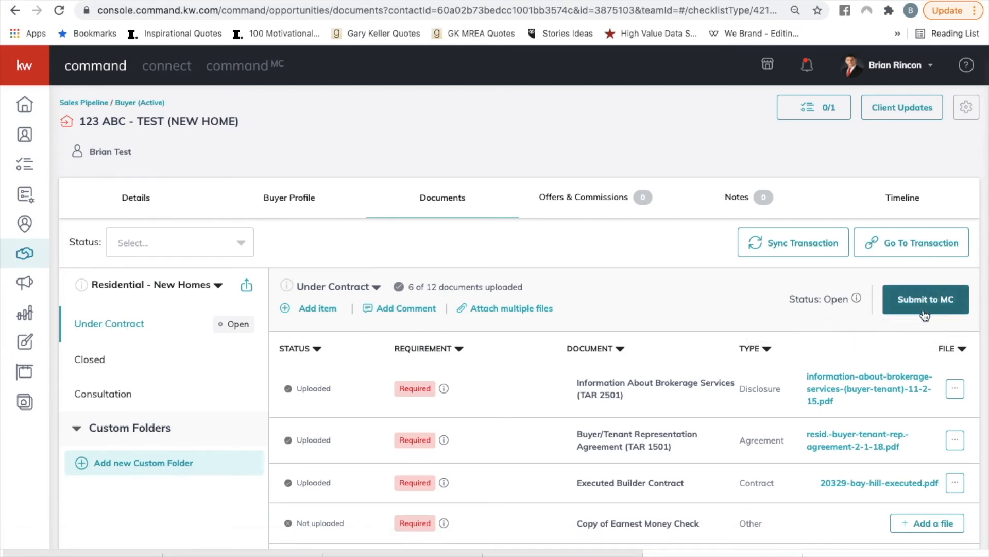
pyautogui.click(85, 359)
pyautogui.click(100, 394)
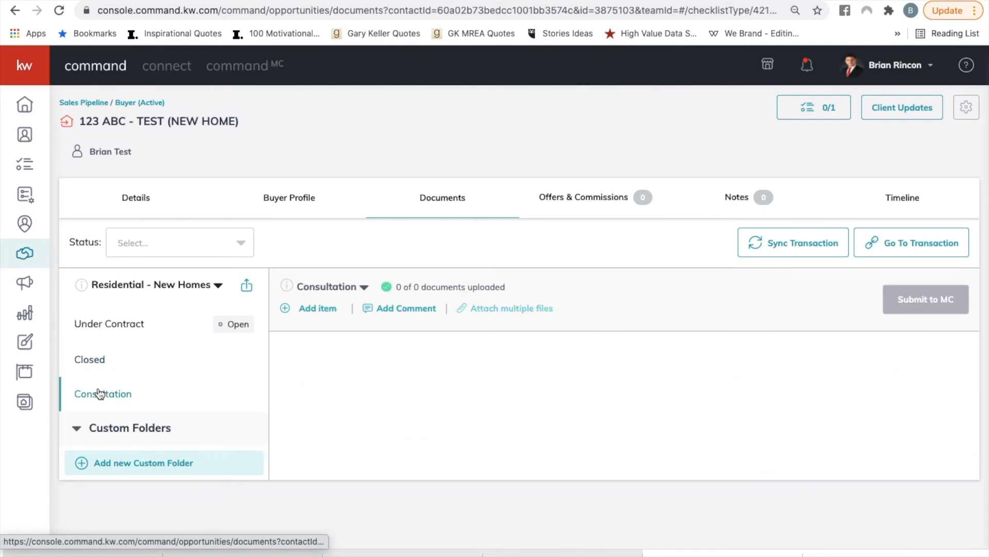
pyautogui.click(95, 357)
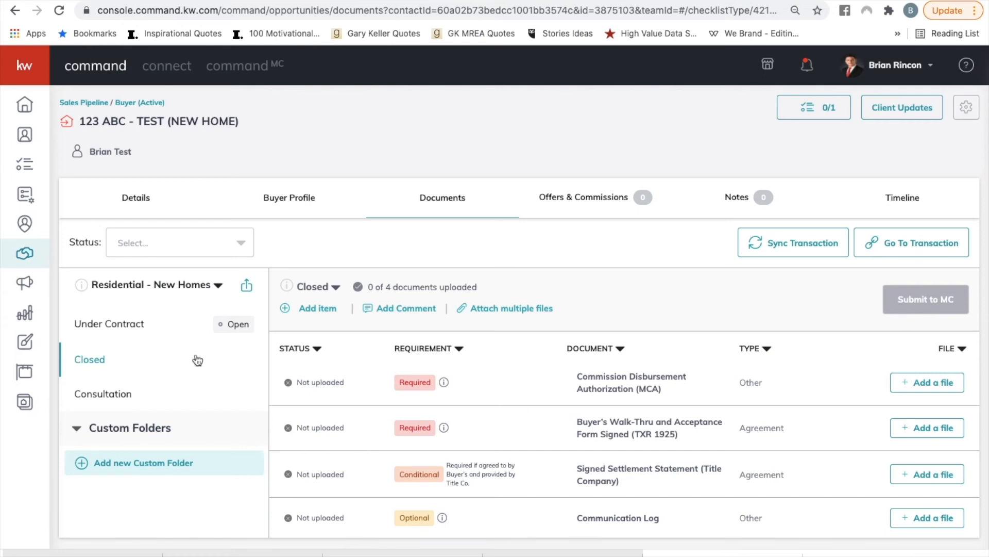
pyautogui.click(116, 323)
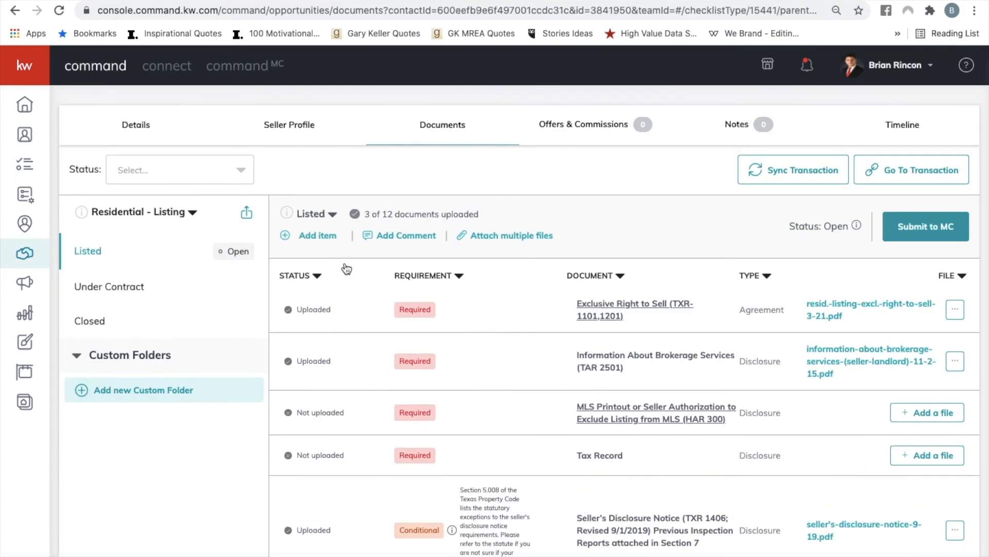
# Review the Listed checklist of the listing opportunity and look at the options for adding a new item, without adding one
pyautogui.scroll(-5, 435, 401)
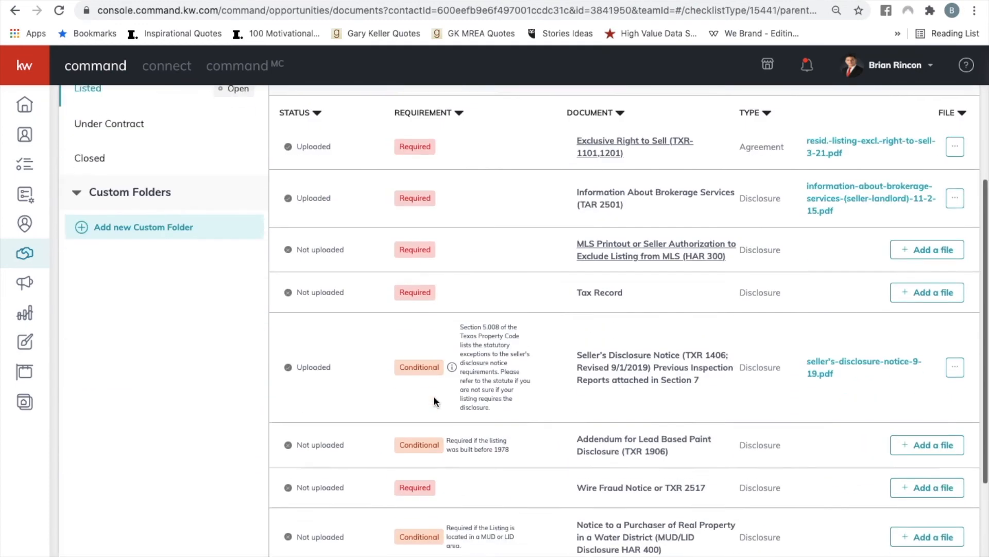
pyautogui.scroll(5, 434, 401)
pyautogui.click(320, 250)
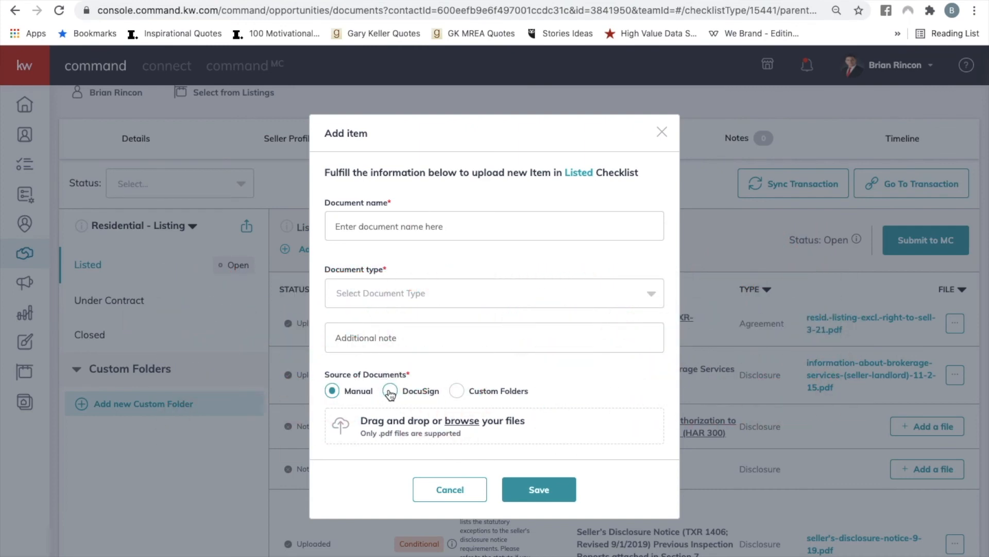
pyautogui.click(662, 132)
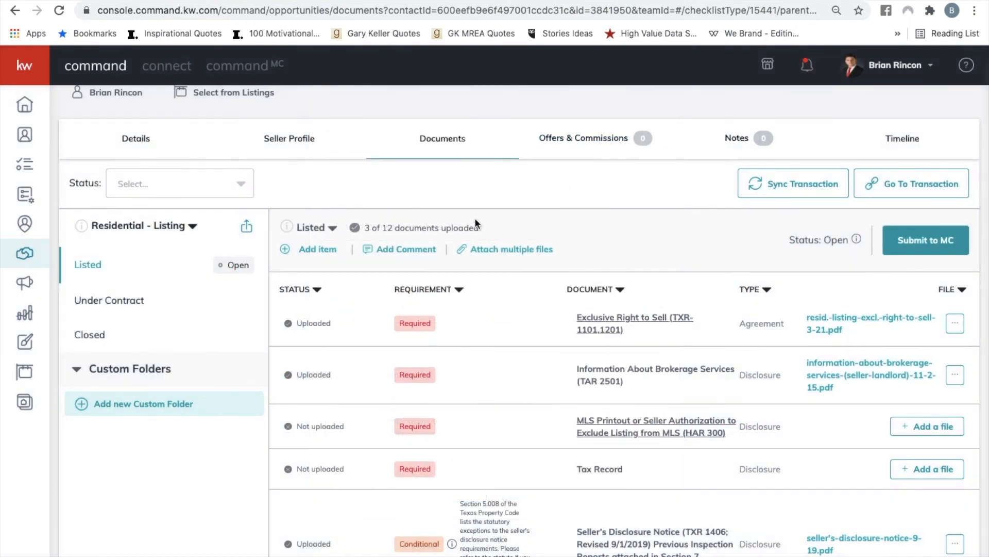
# Draft a Listed checklist comment mentioning a compliance team member with the text "new construction. no tax record." and close it without posting
pyautogui.click(420, 248)
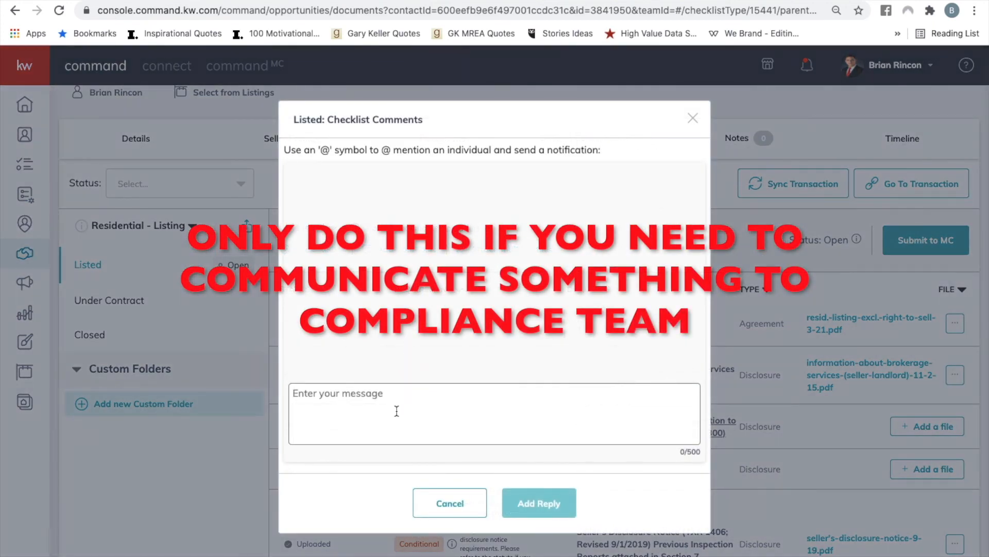
pyautogui.click(395, 411)
pyautogui.write('@')
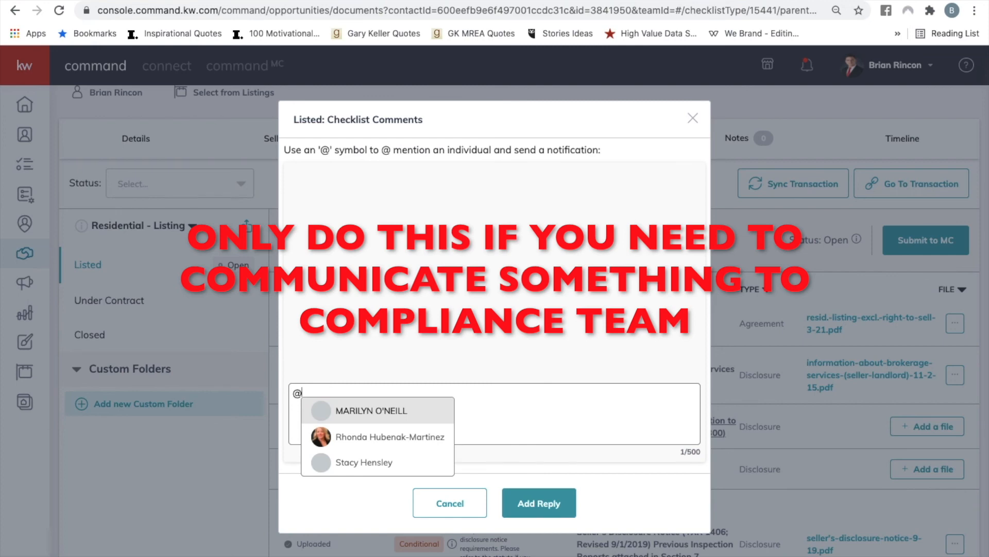
pyautogui.click(414, 407)
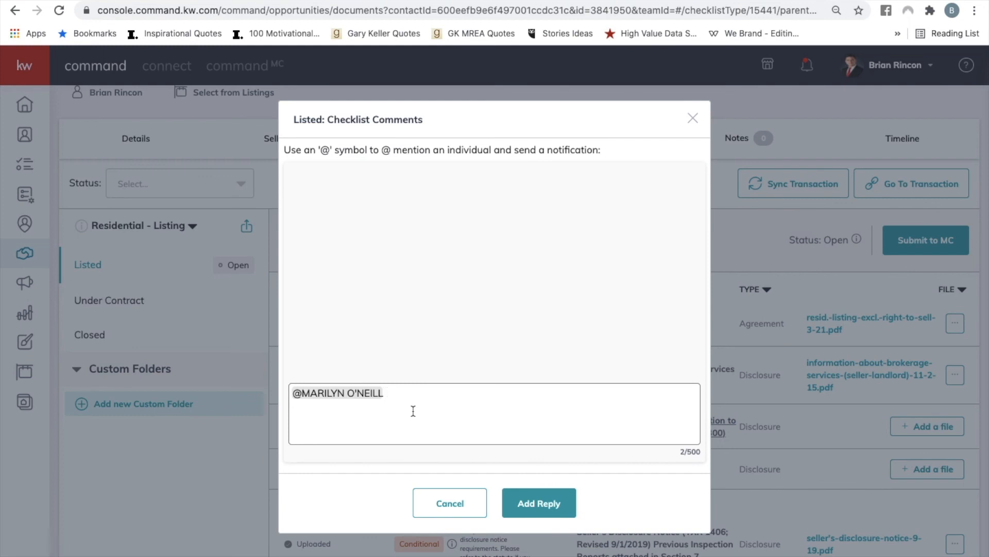
pyautogui.write('new construction. no tax record.')
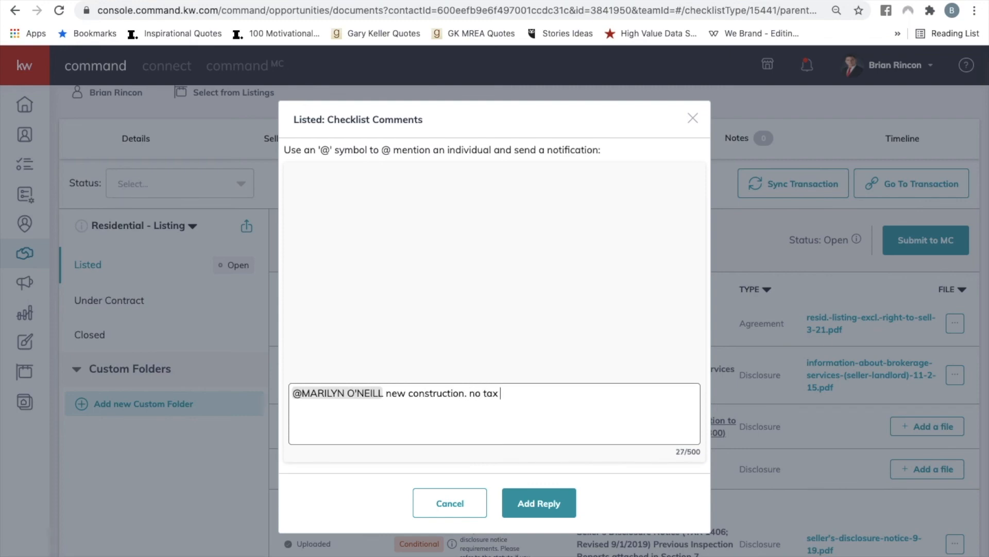
pyautogui.click(695, 121)
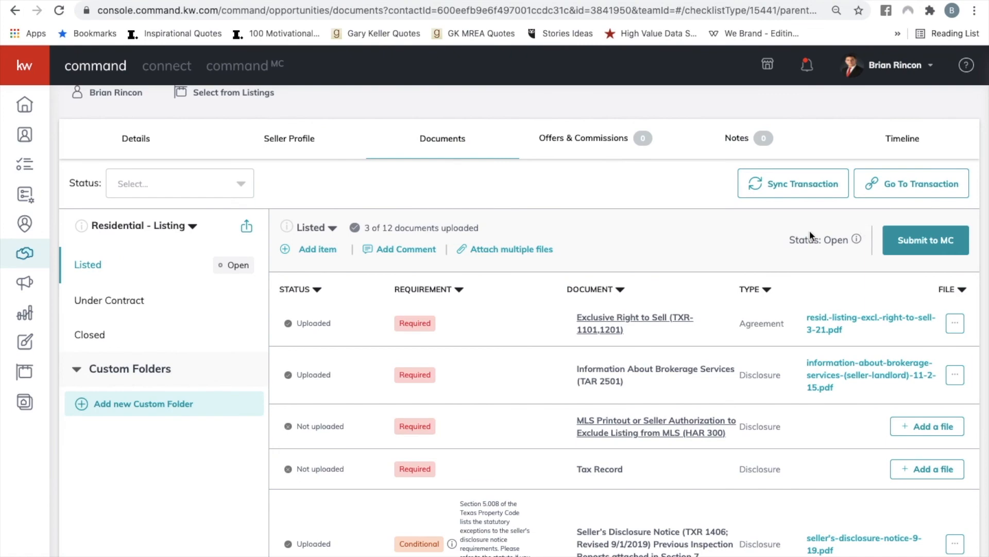
# Examine which documents on the Listed checklist are required or conditional and which still need files
pyautogui.scroll(-2, 858, 362)
pyautogui.scroll(-2, 858, 362)
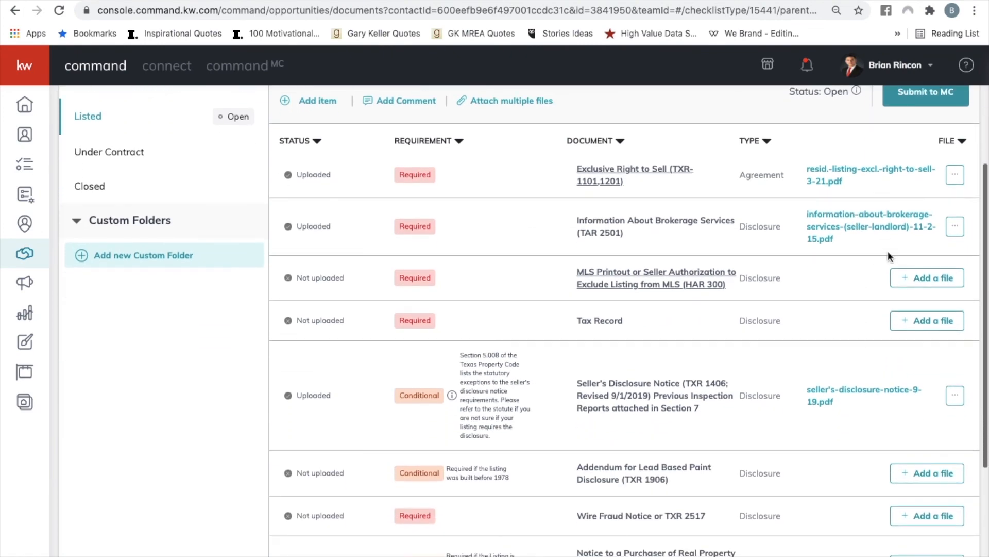
pyautogui.scroll(-5, 897, 394)
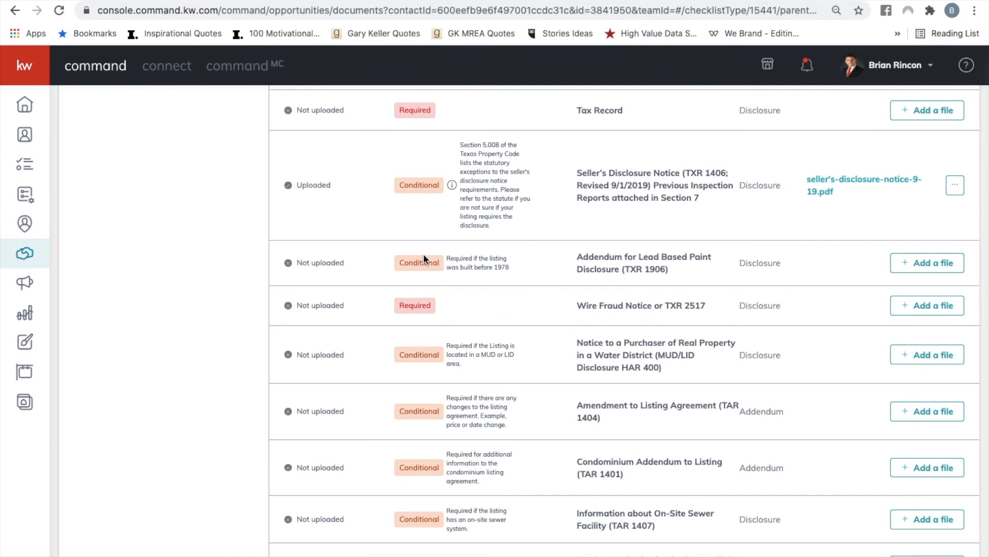
pyautogui.scroll(9, 423, 256)
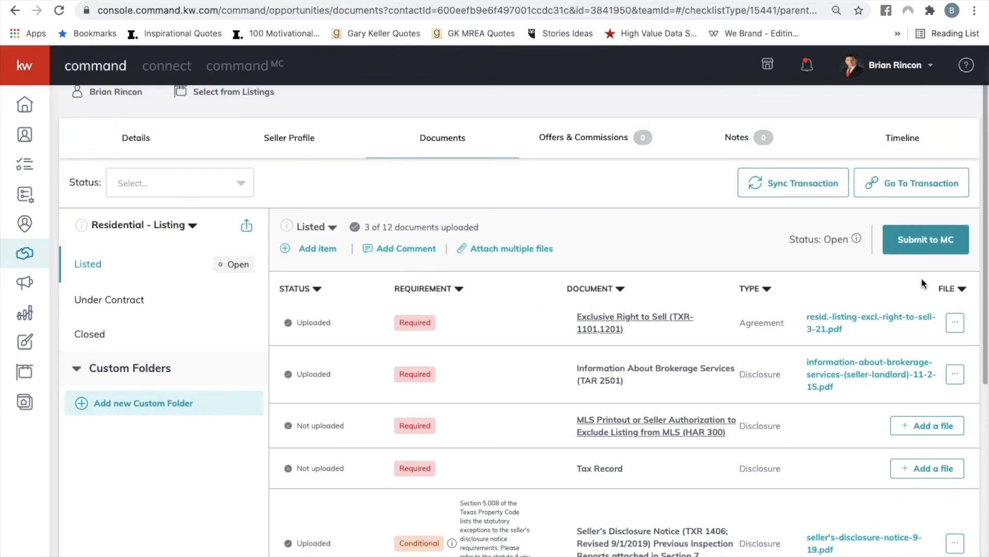